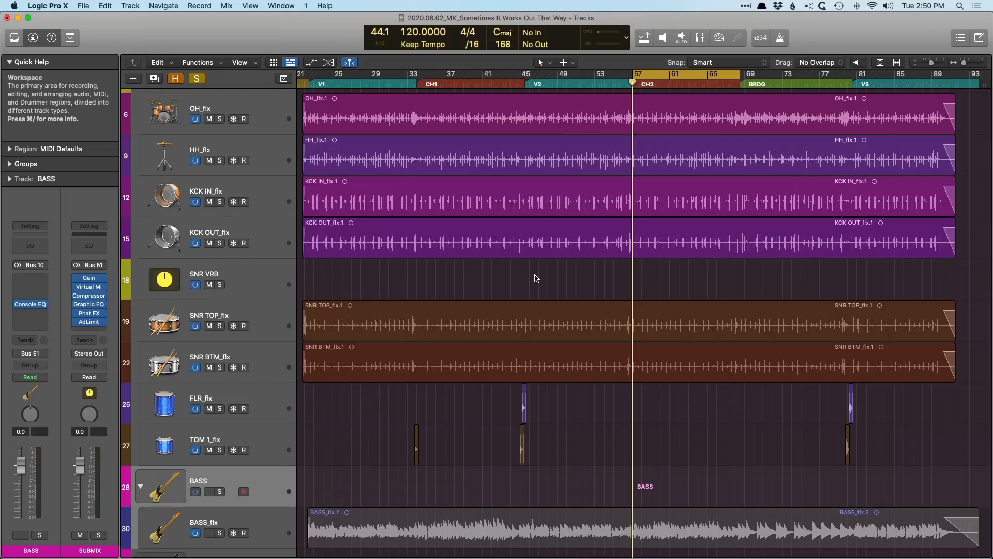
Play the drum tracks from the start of the CH2 section, stopping about six bars in.
scroll(553, 274, up, 3)
key(space)
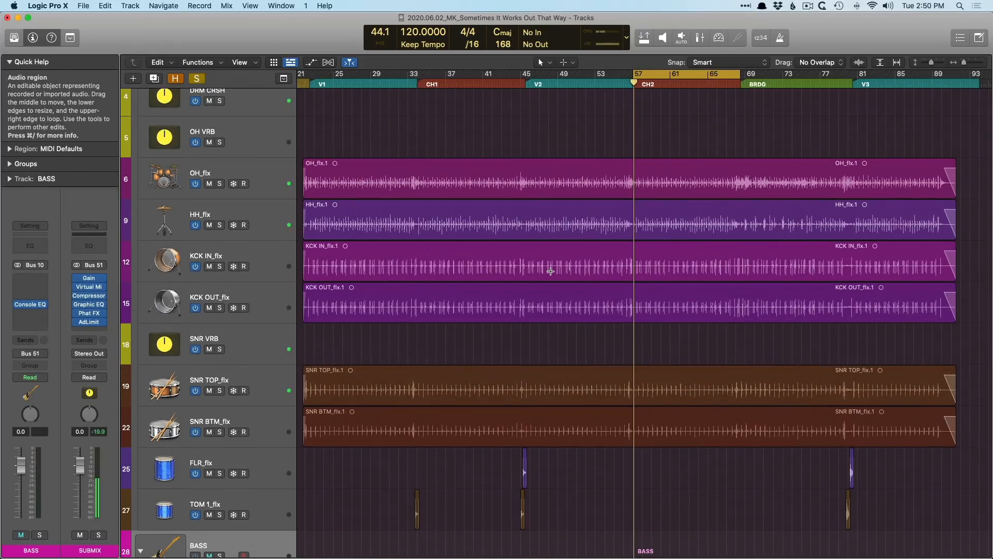
scroll(566, 315, down, 1)
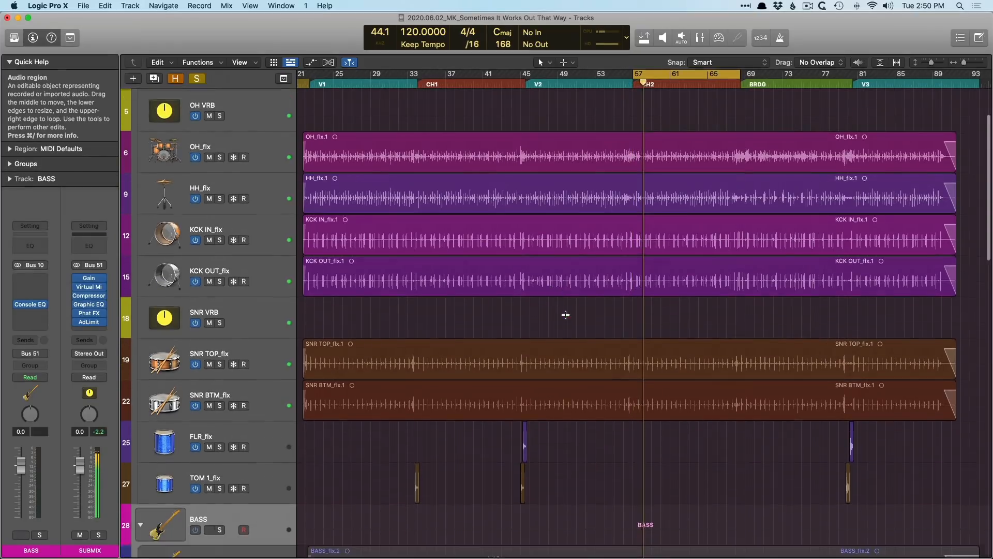
scroll(565, 315, down, 1)
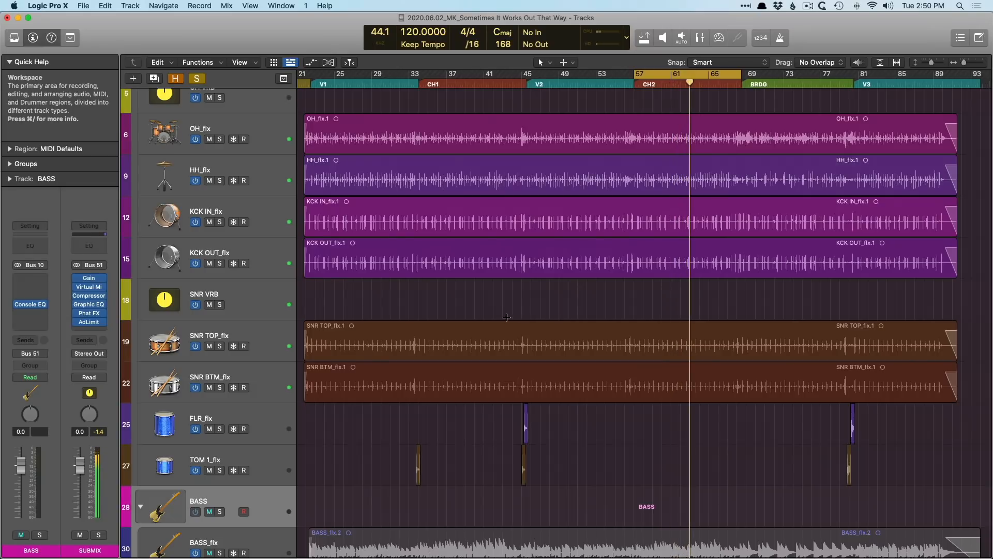
key(space)
Select the SNR BTM_fix, SNR TOP_fix, KCK OUT_fix and KCK IN_fix tracks together and show the mixer.
click(284, 384)
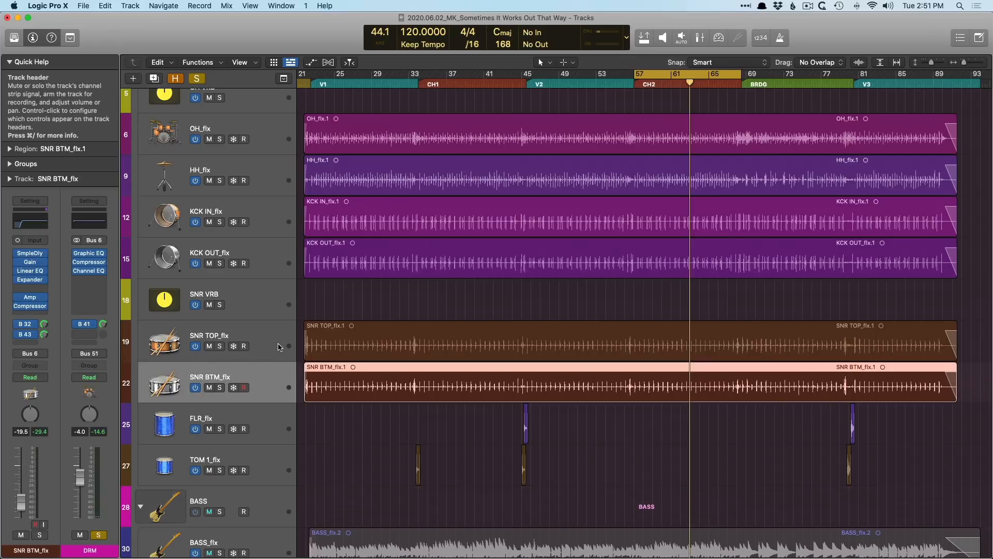
shift+click(279, 347)
shift+click(280, 242)
shift+click(283, 223)
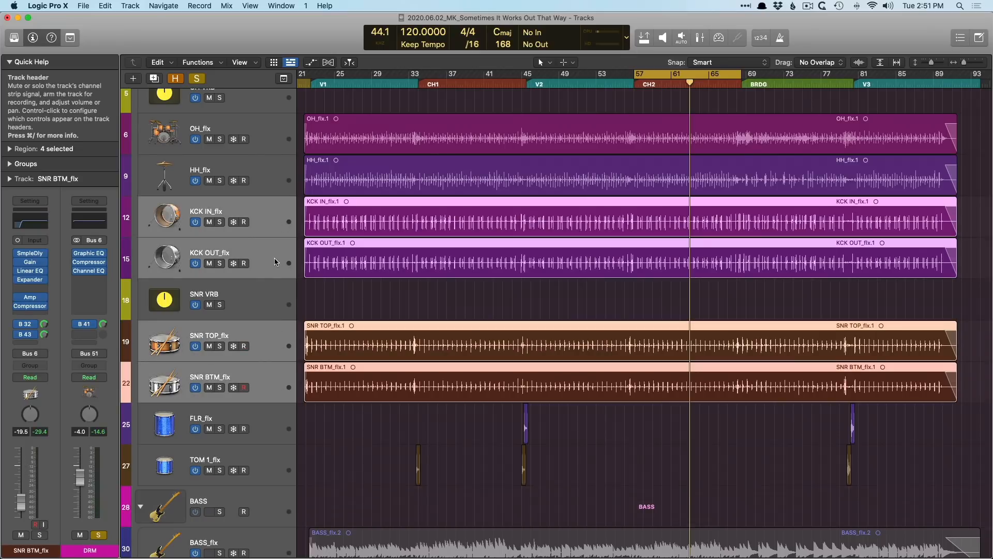
key(x)
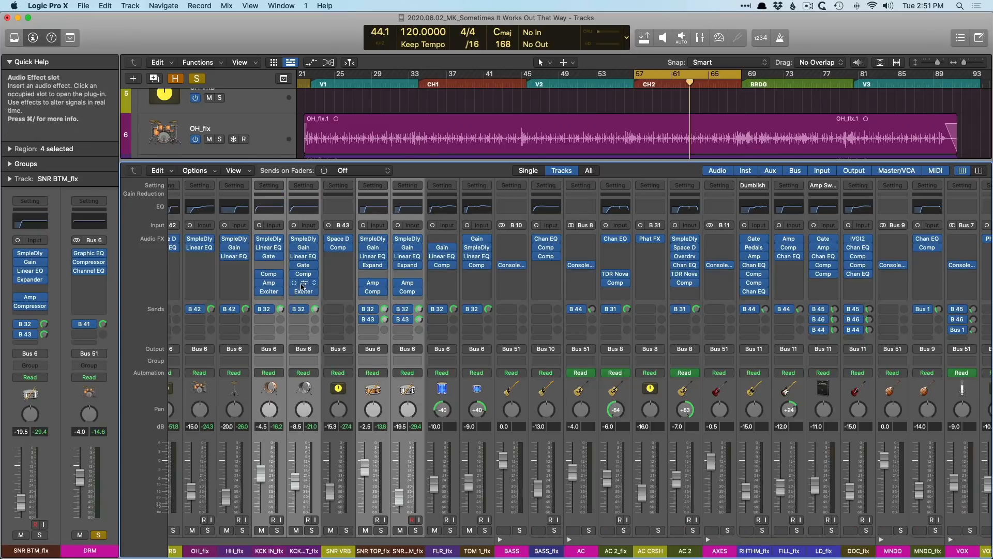
Inspect the SNR TOP_fix Amp Designer, then bypass the amps on the four selected kick and snare channels and play the drums to compare.
click(372, 282)
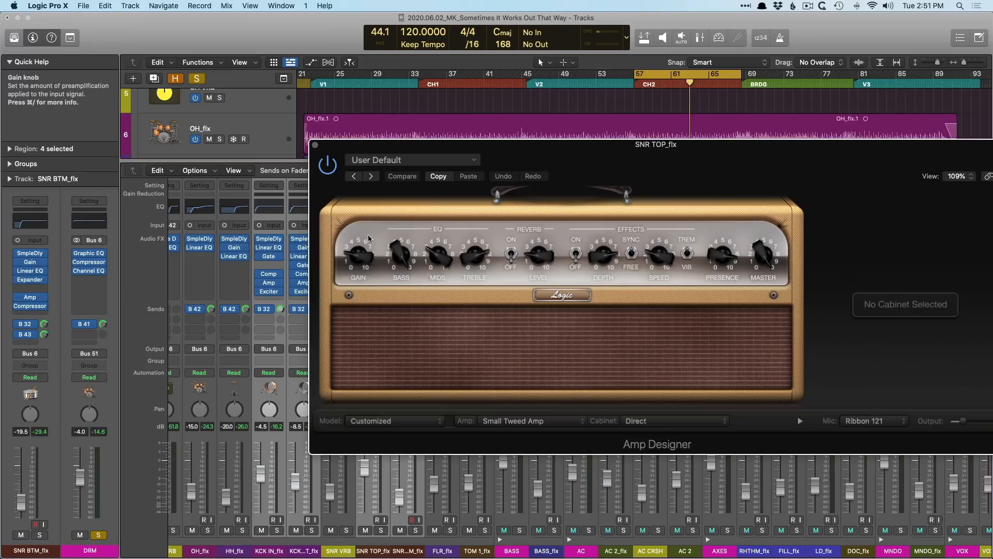
click(315, 145)
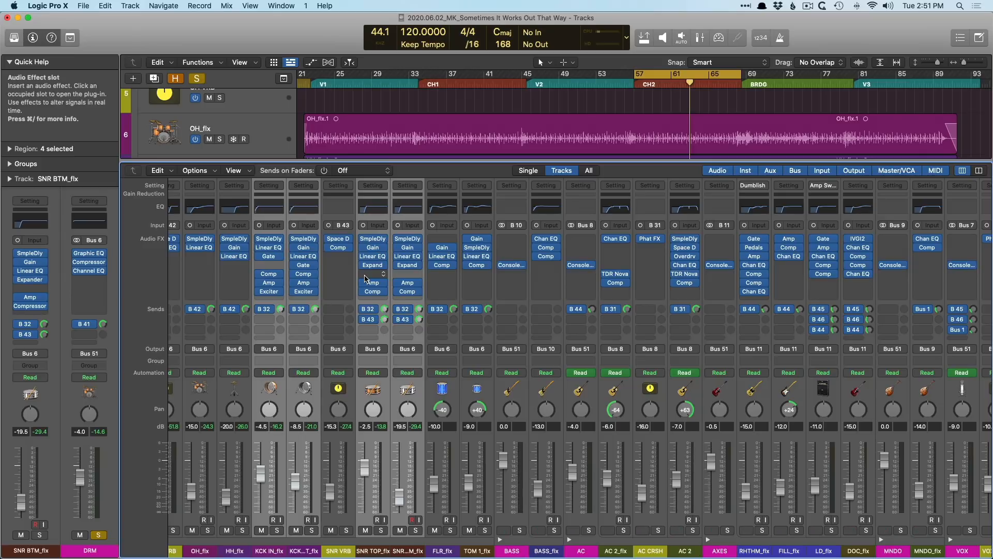
click(364, 283)
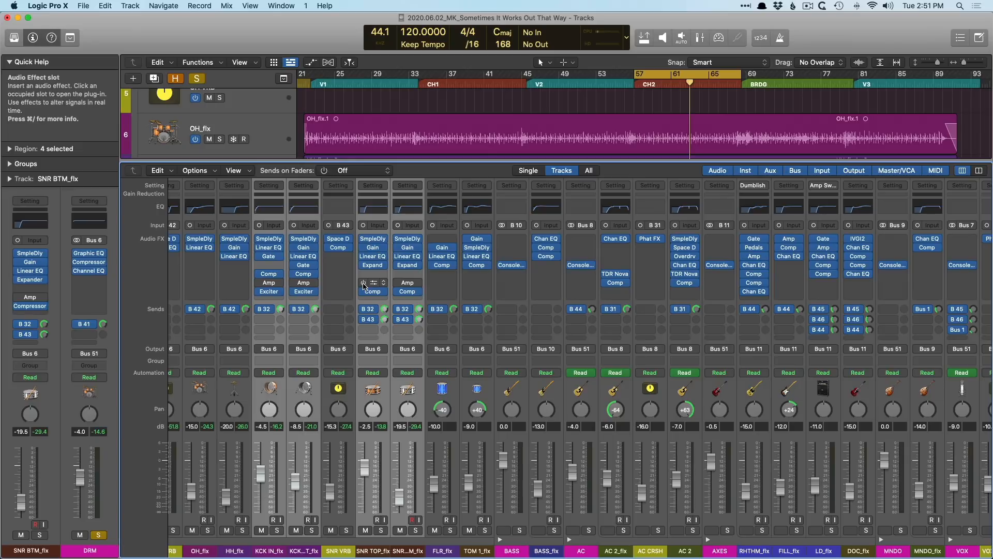
key(space)
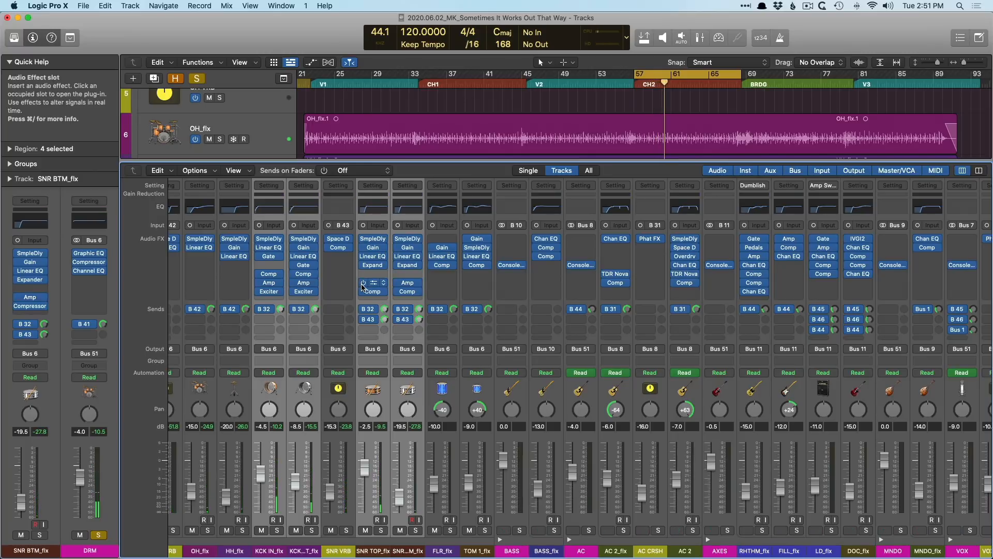
Select only the SNR TOP_fix channel, open its Amp Designer and move the plug-in window fully into view.
click(377, 552)
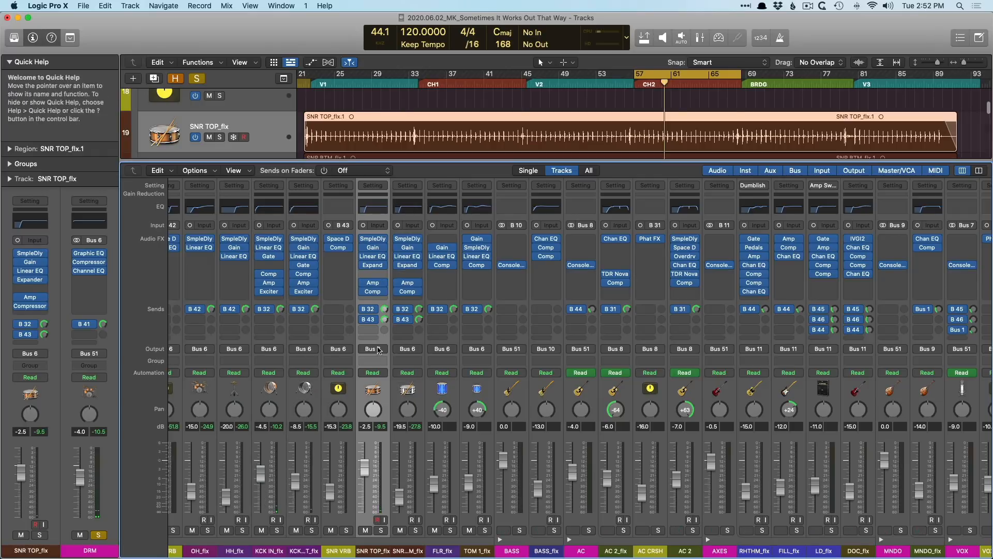
click(373, 283)
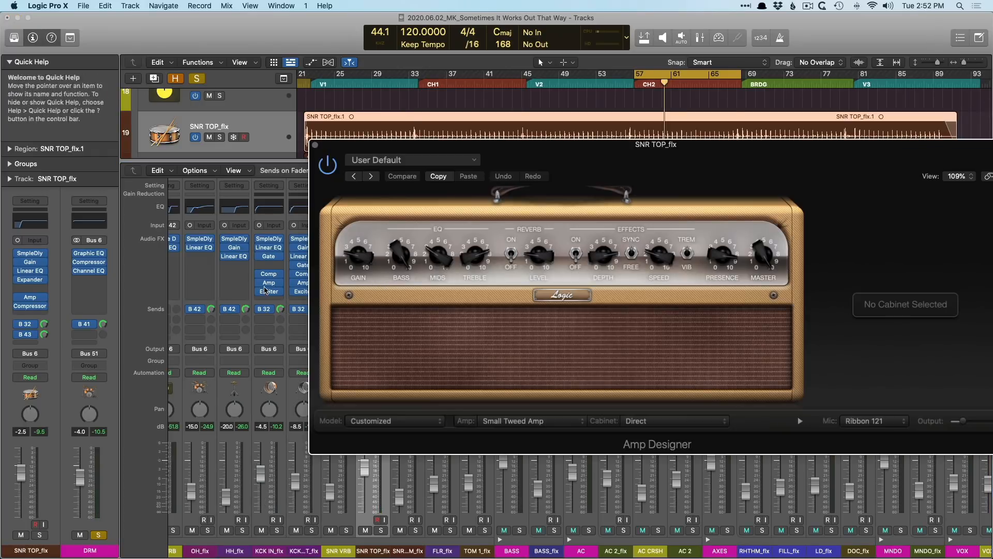
click(268, 283)
click(326, 155)
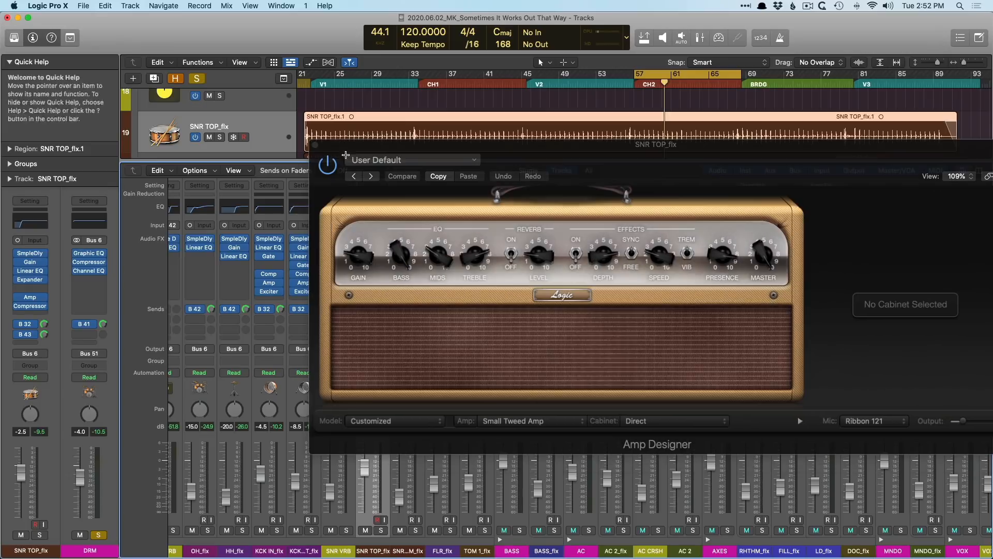
drag(564, 155, 454, 197)
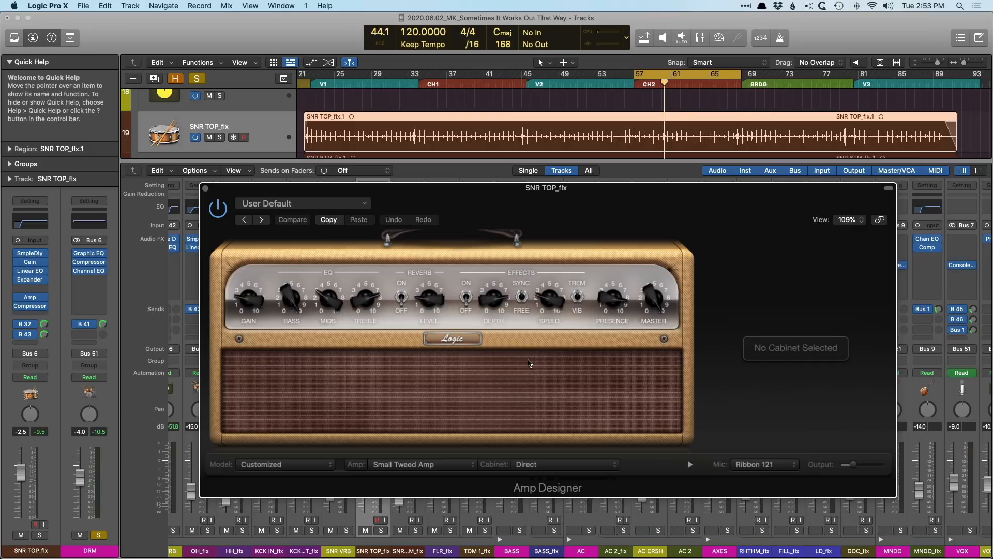
Review the available EQ types and amp models in the snare's Amp Designer without changing either selection.
click(347, 274)
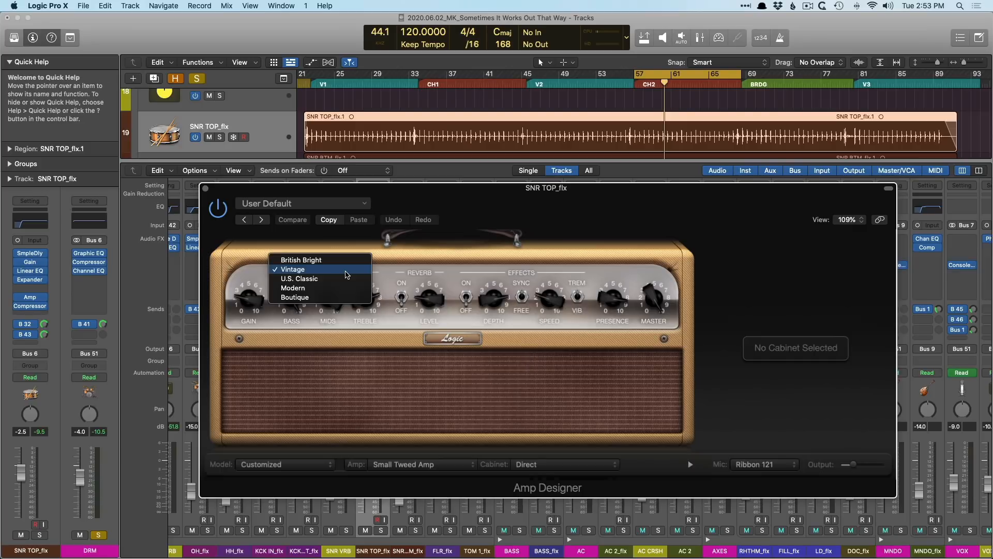
click(454, 260)
click(448, 465)
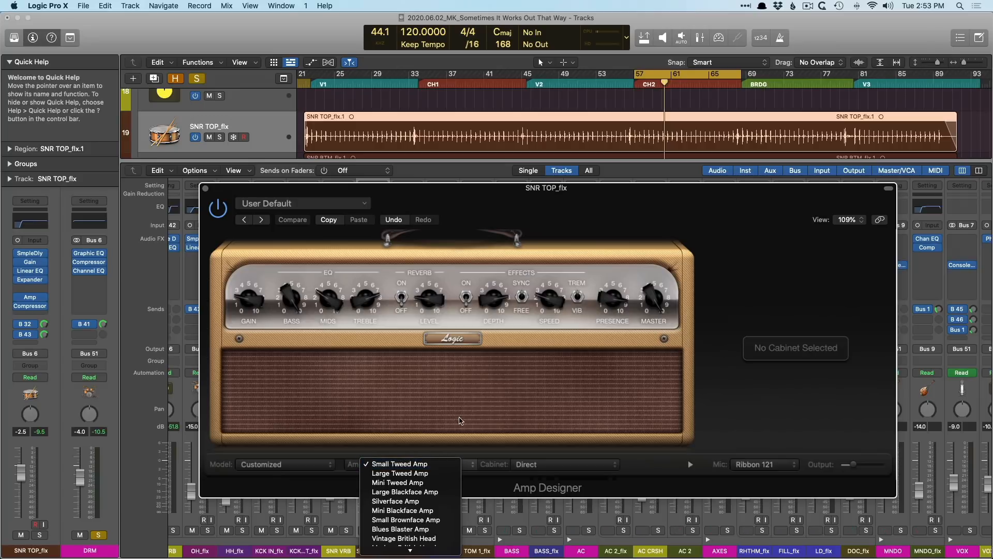
click(459, 414)
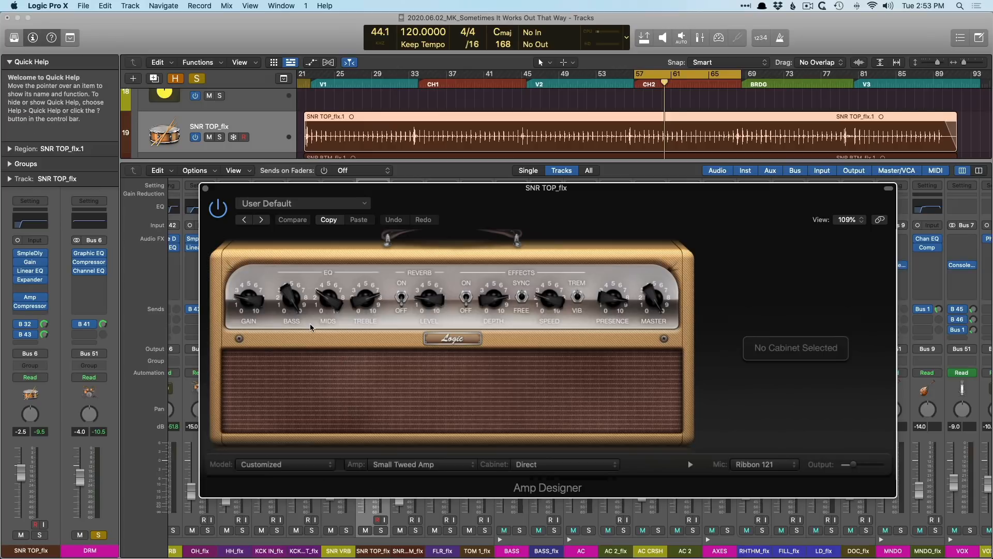
Set the Bass, Mids, Treble and Presence knobs of the snare amp to 5.
drag(293, 294, 293, 306)
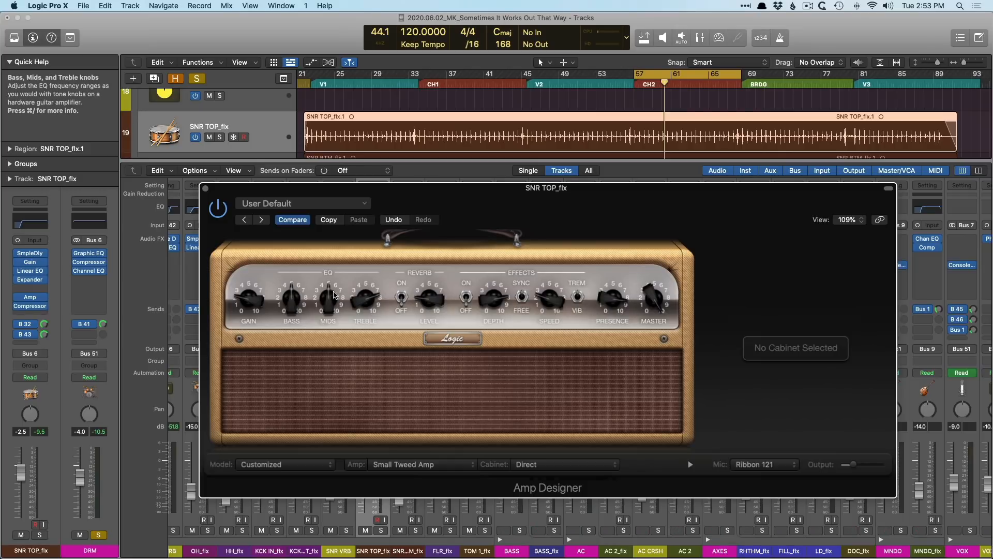
alt+click(366, 298)
alt+click(616, 302)
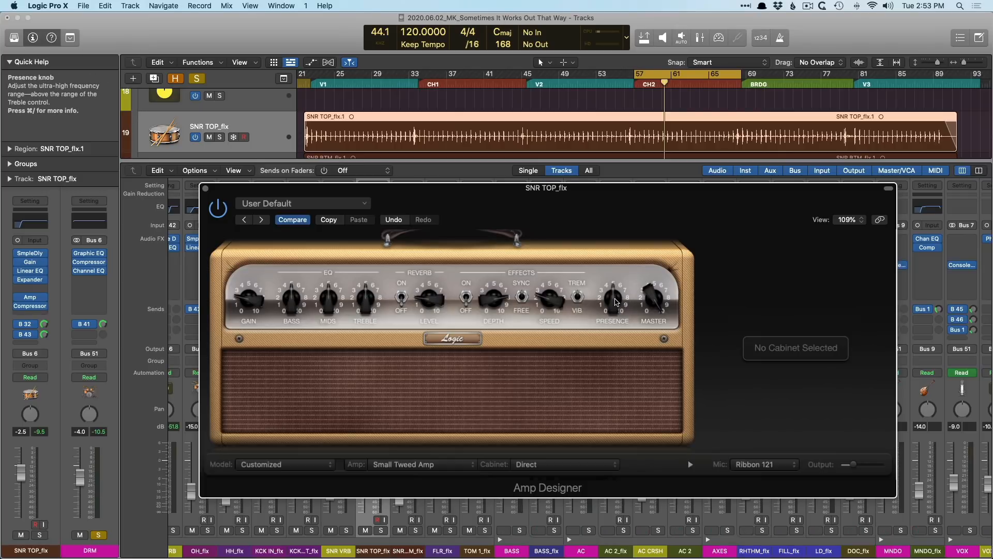
Solo the SNR TOP_fix channel and compare the edited Amp Designer settings with the saved version.
key(super+w)
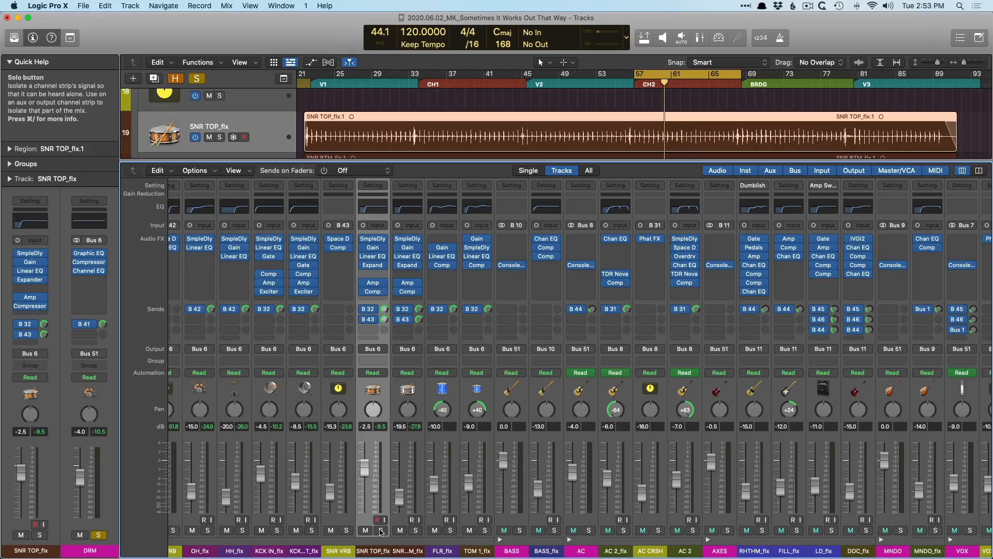
click(381, 531)
key(v)
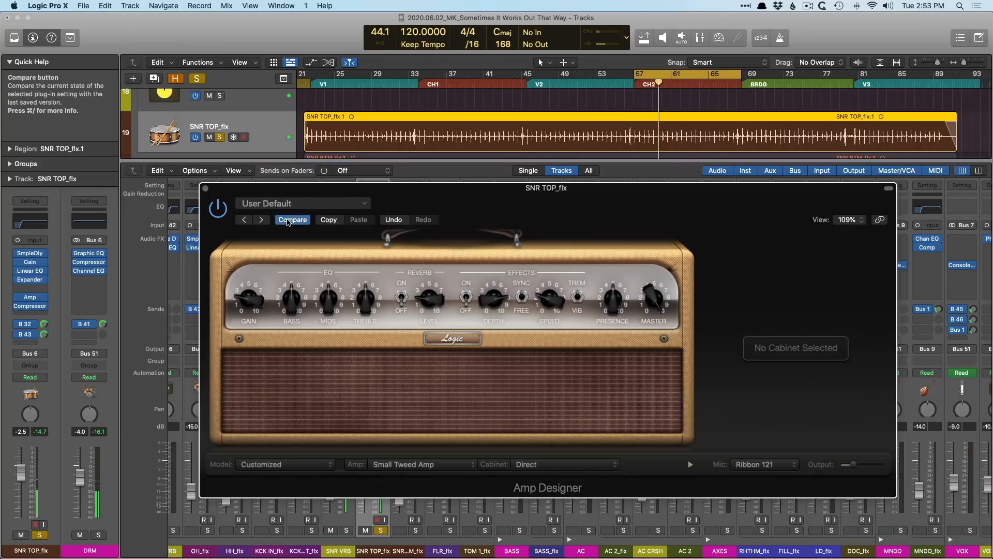
click(288, 220)
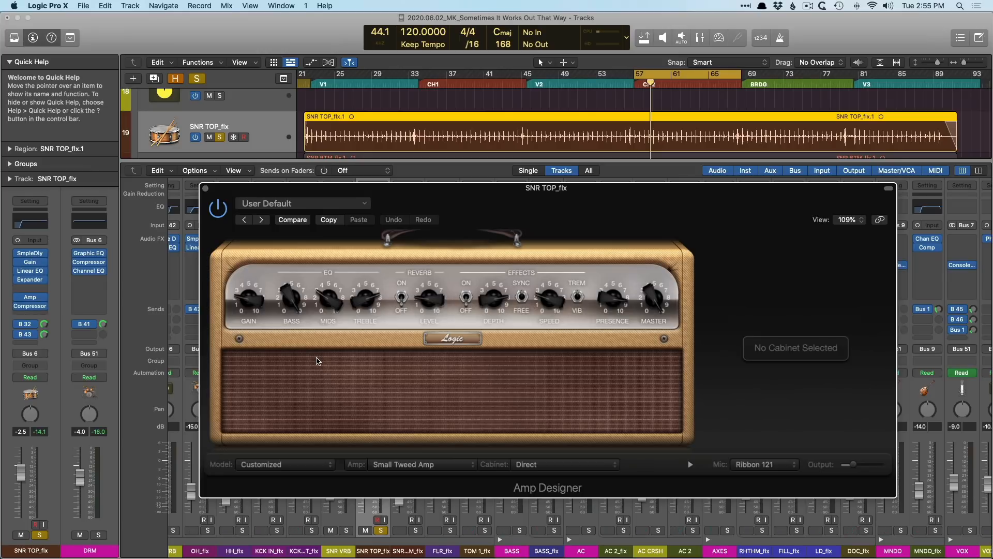
Reset the snare amp's Bass, Mids, Treble and Presence knobs to their midpoint of 5 again.
alt+click(301, 301)
alt+click(321, 301)
alt+click(368, 300)
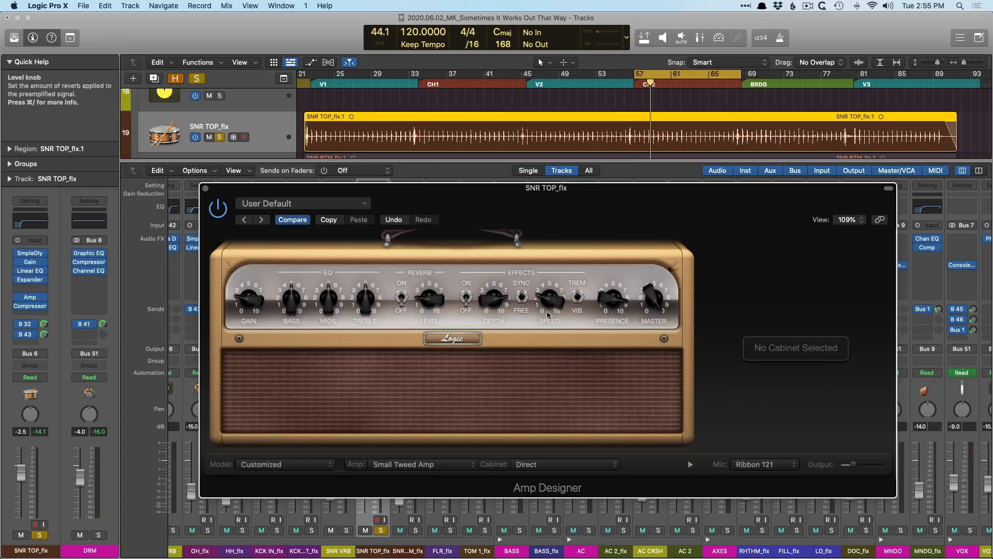
alt+click(609, 299)
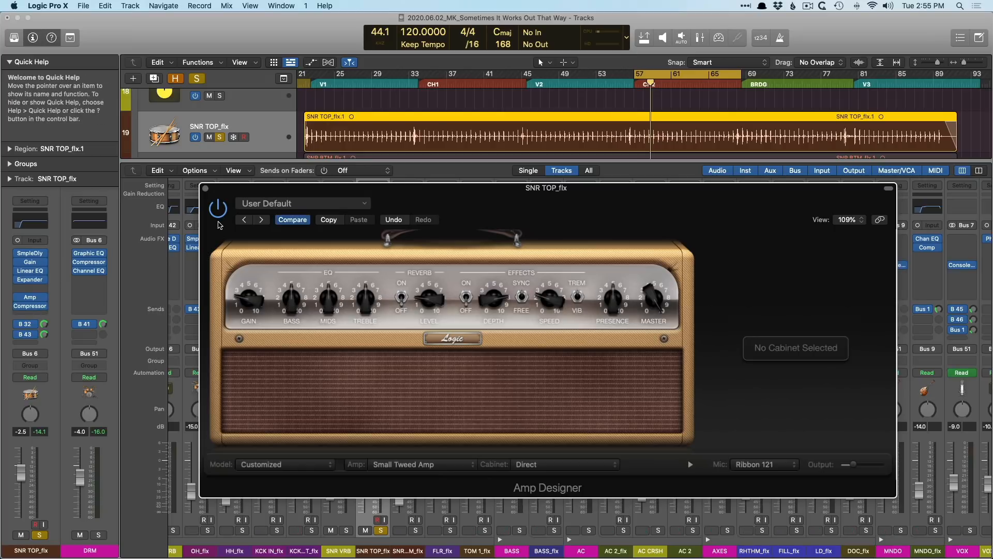
Play the soloed snare and compare the amp bypassed, engaged with the neutral knobs, and with its saved settings.
key(space)
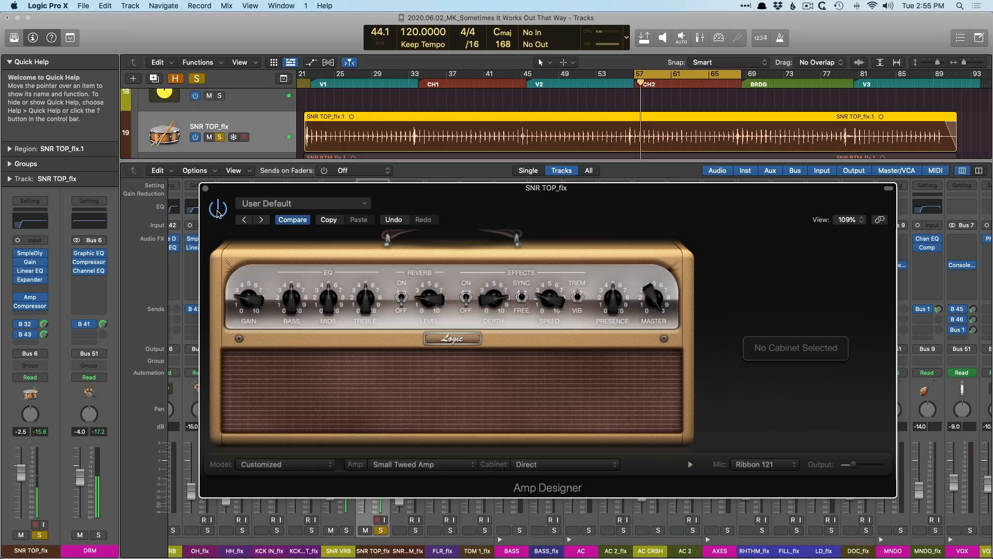
click(218, 209)
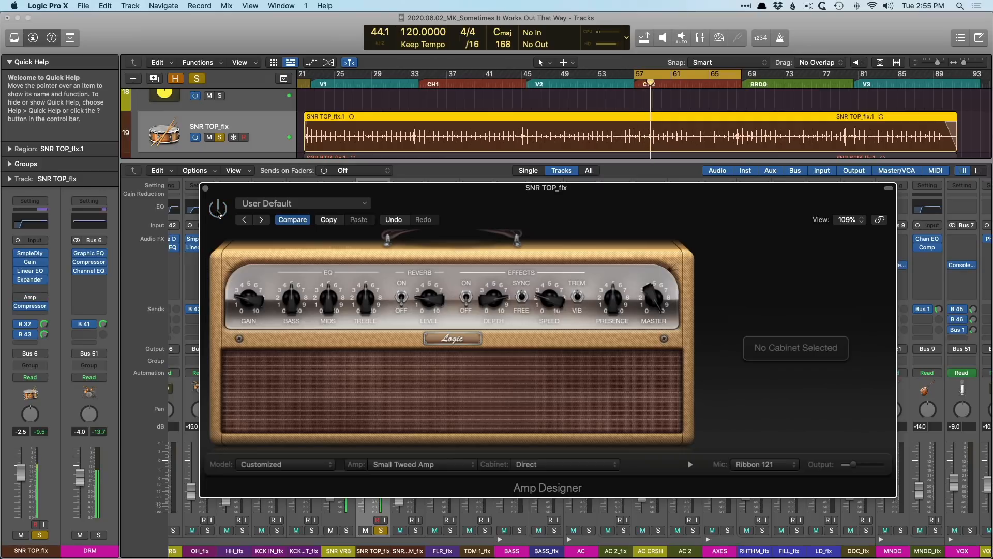
click(218, 210)
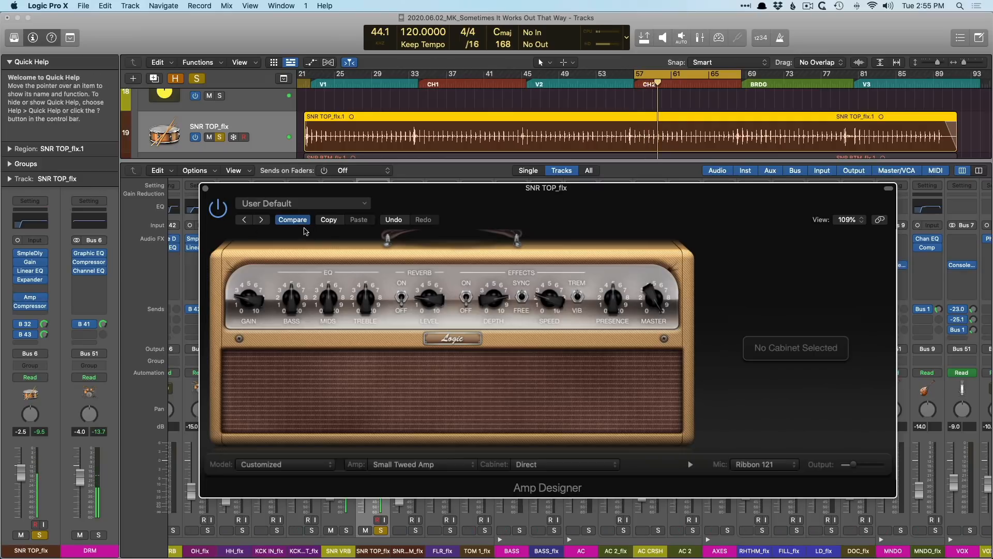
click(293, 219)
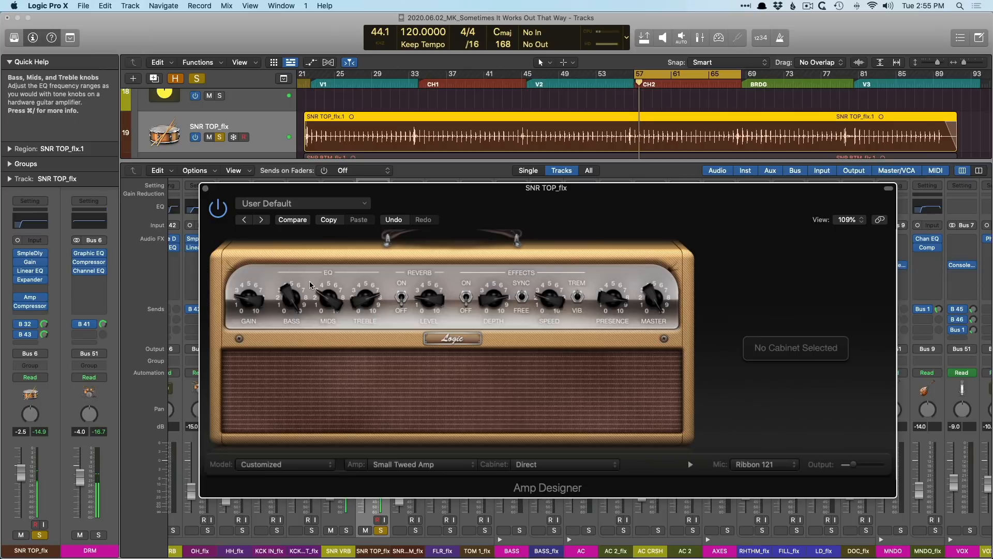
Audition the U.S. Classic, British Bright, Modern and Boutique EQ types on the snare amp, finishing with a return to the saved settings.
click(336, 275)
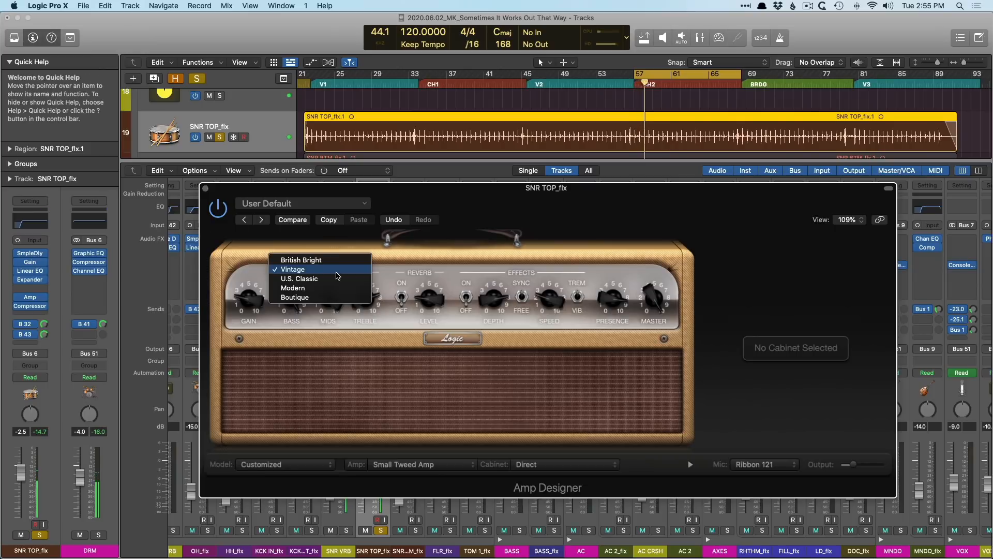
click(336, 278)
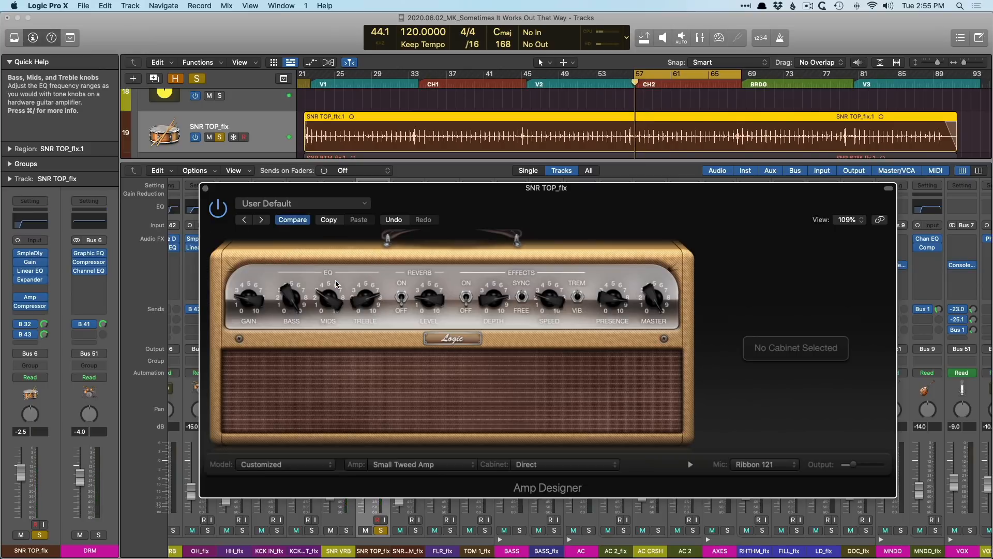
click(339, 275)
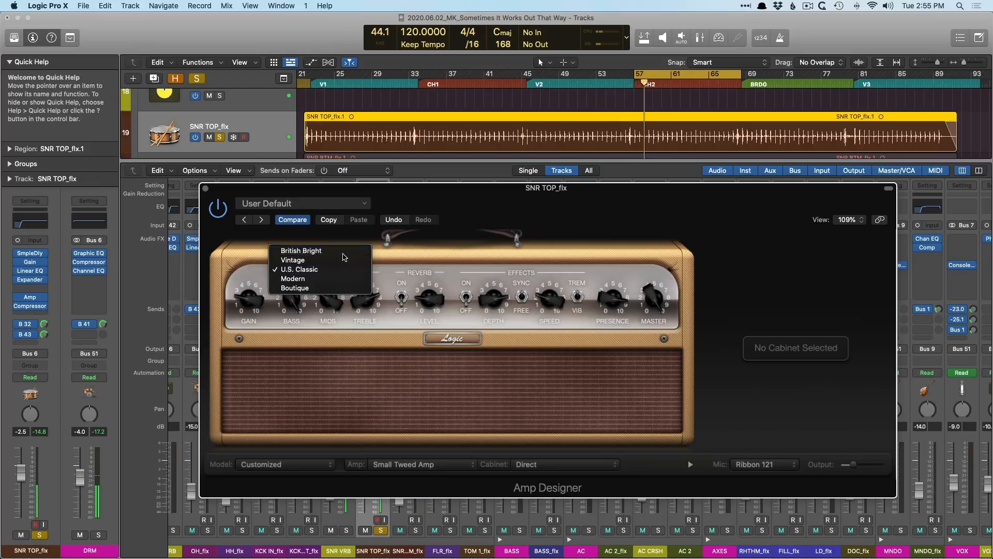
click(344, 260)
click(346, 276)
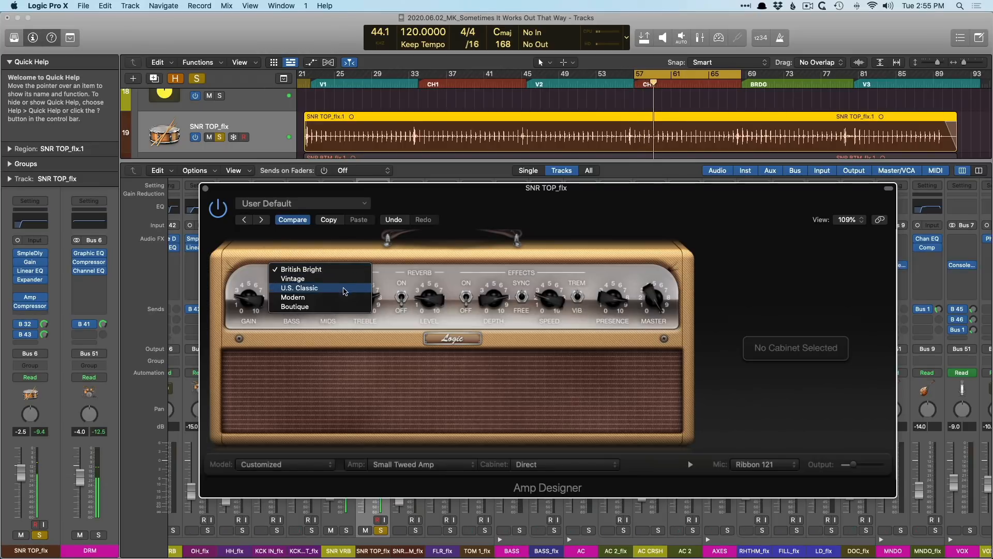
click(345, 296)
click(352, 274)
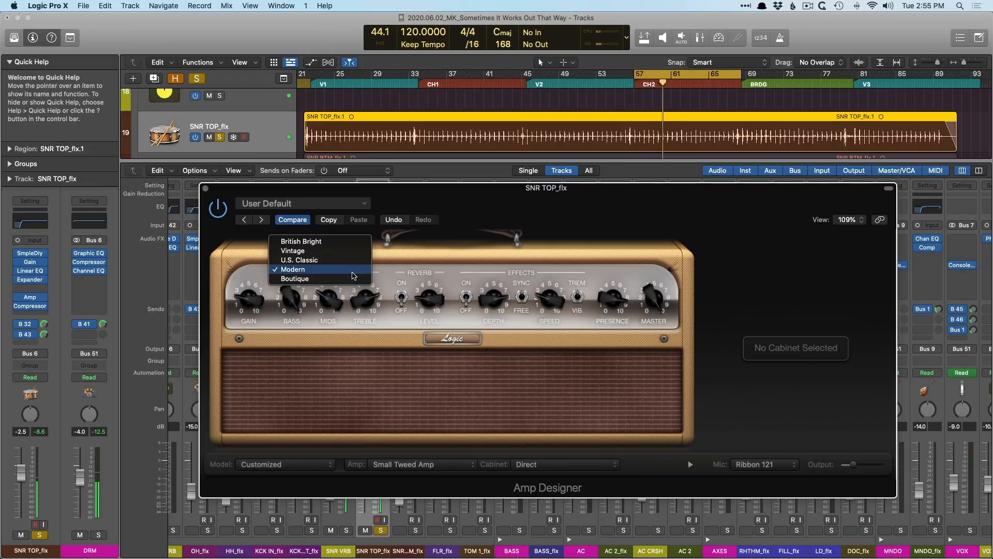
click(354, 287)
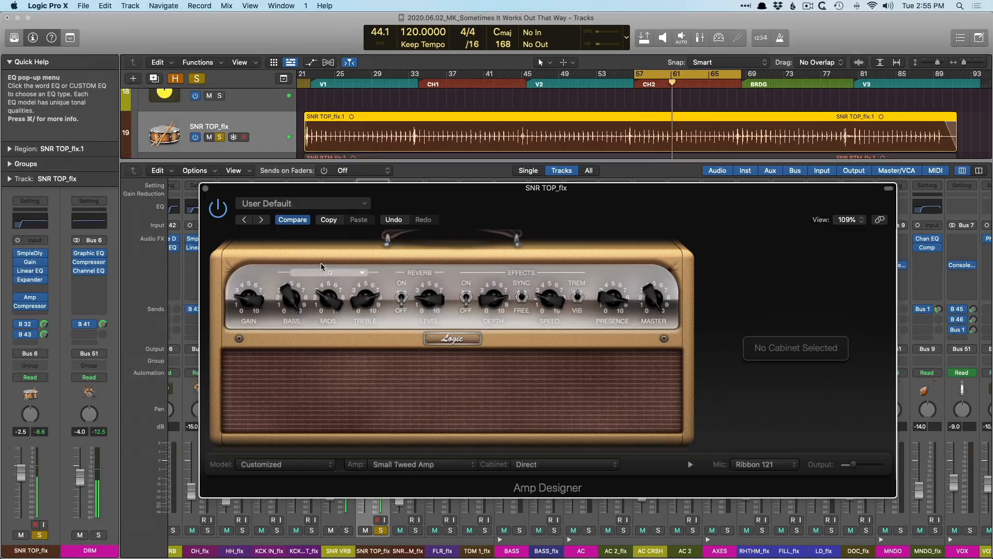
click(293, 220)
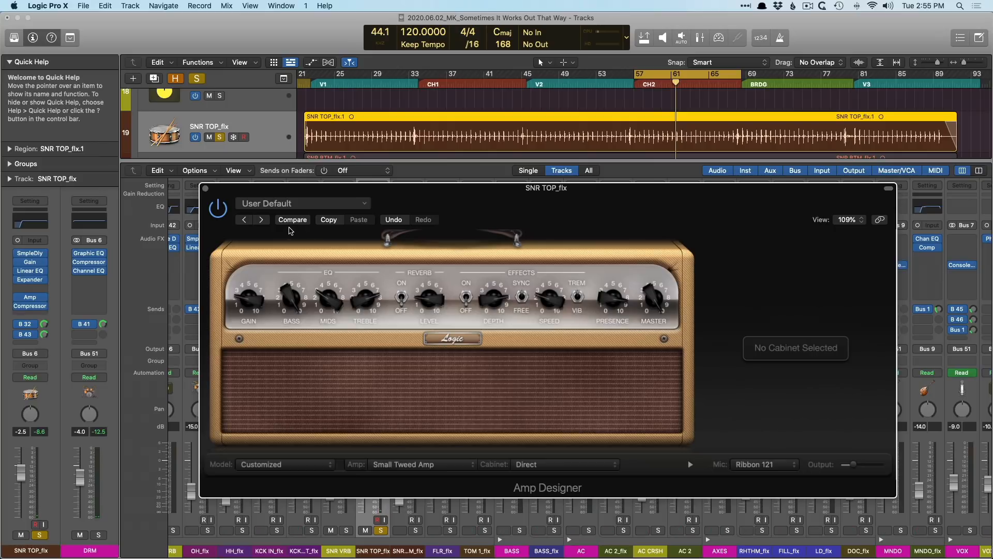
Play the soloed snare and compare the Amp Designer bypassed and engaged with its saved settings.
key(space)
click(221, 211)
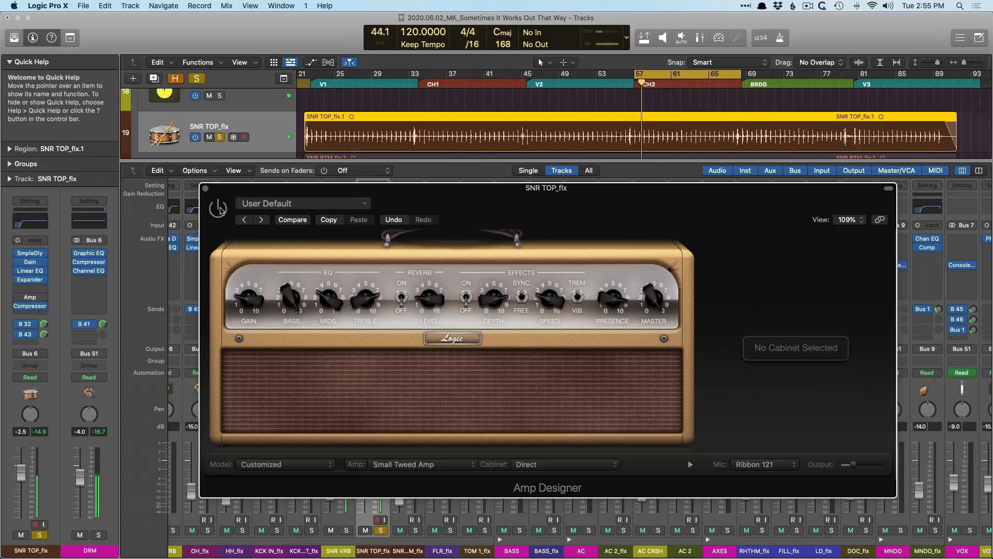
click(221, 210)
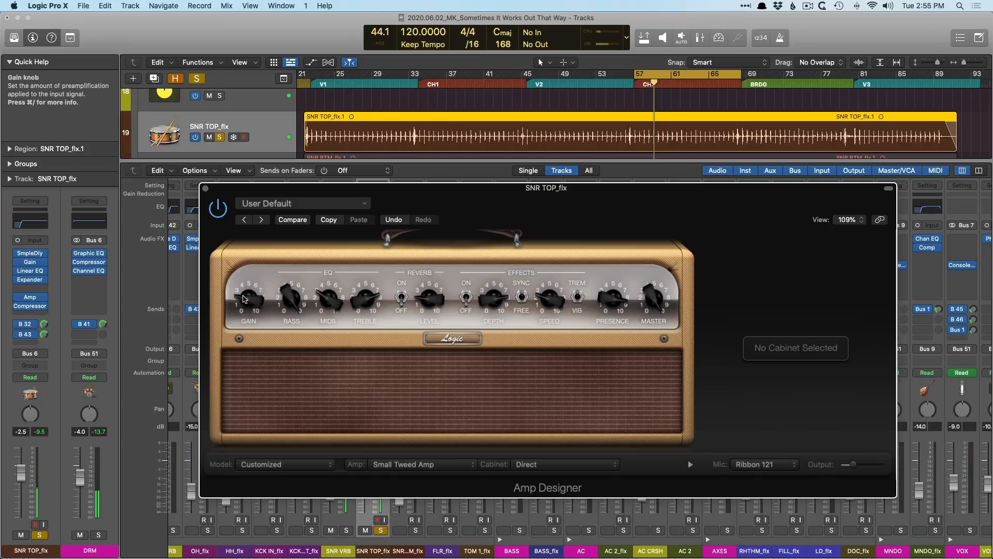
key(space)
drag(244, 299, 251, 275)
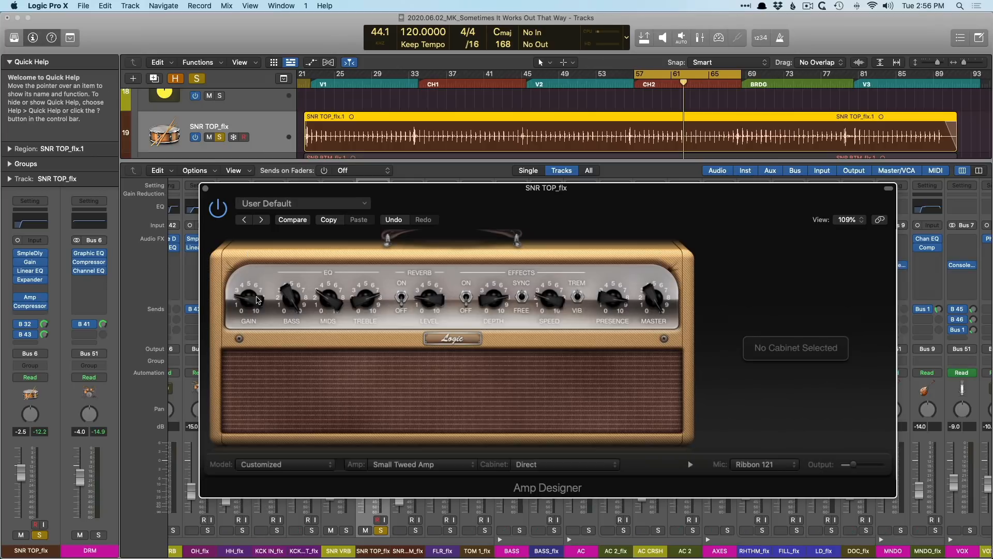
Audition the High Octane Head amp on the soloed snare and return to the saved settings.
click(385, 464)
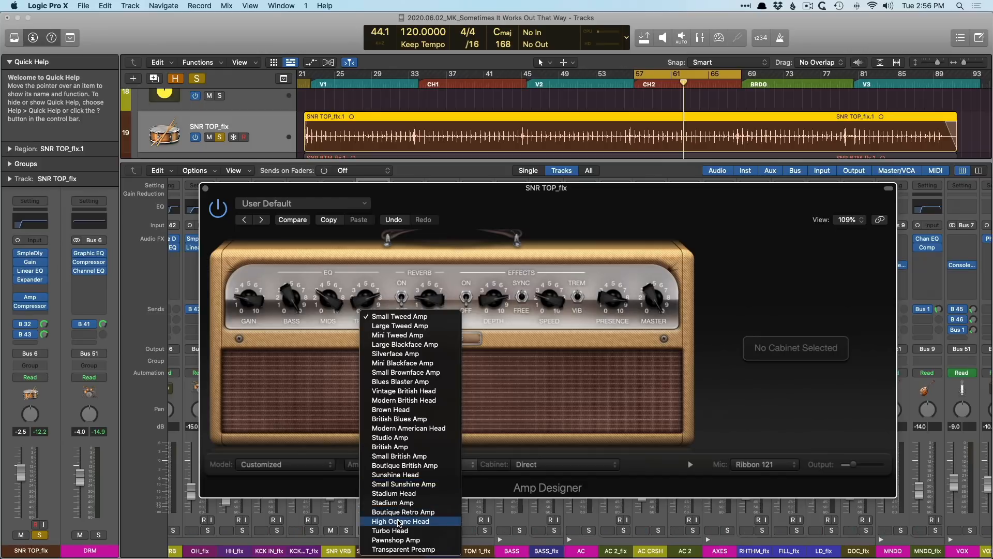
click(399, 521)
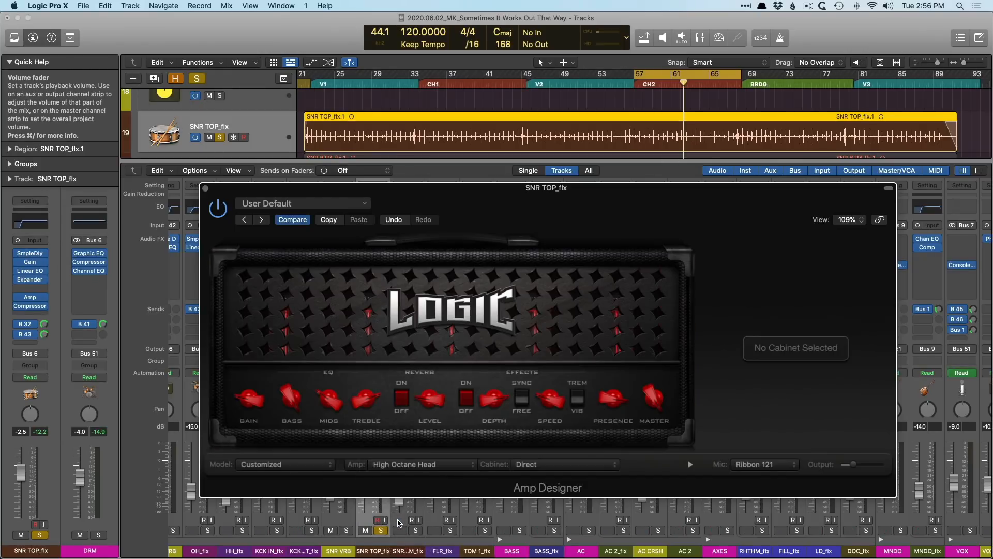
key(space)
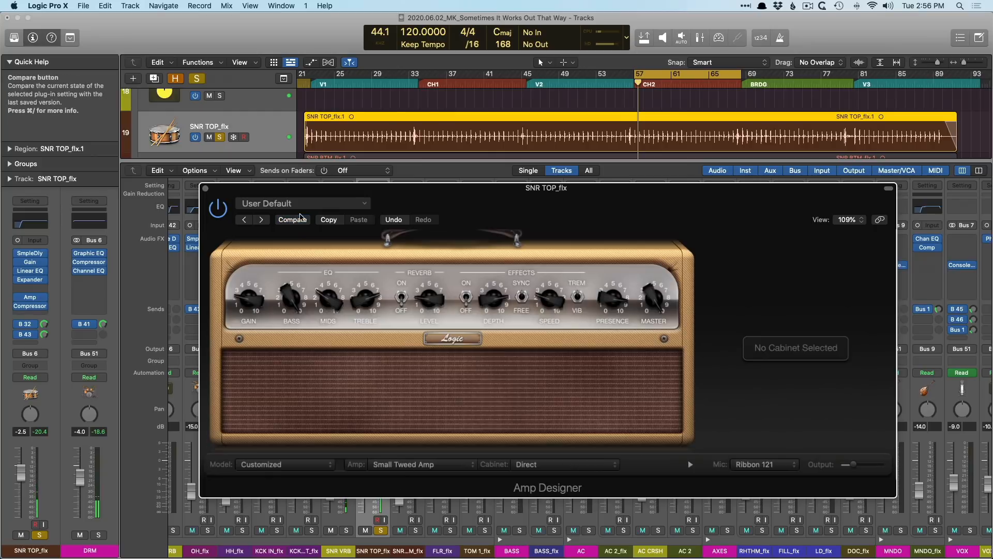
click(299, 219)
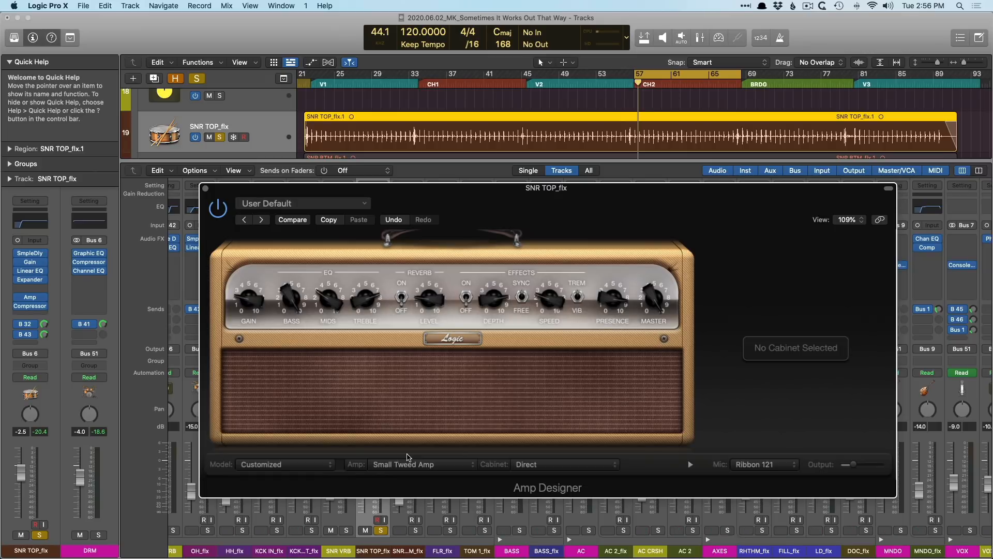
Open the SNR BTM_fix amp, play that channel soloed alongside SNR TOP_fix, and close the plug-in windows.
key(super+w)
click(405, 290)
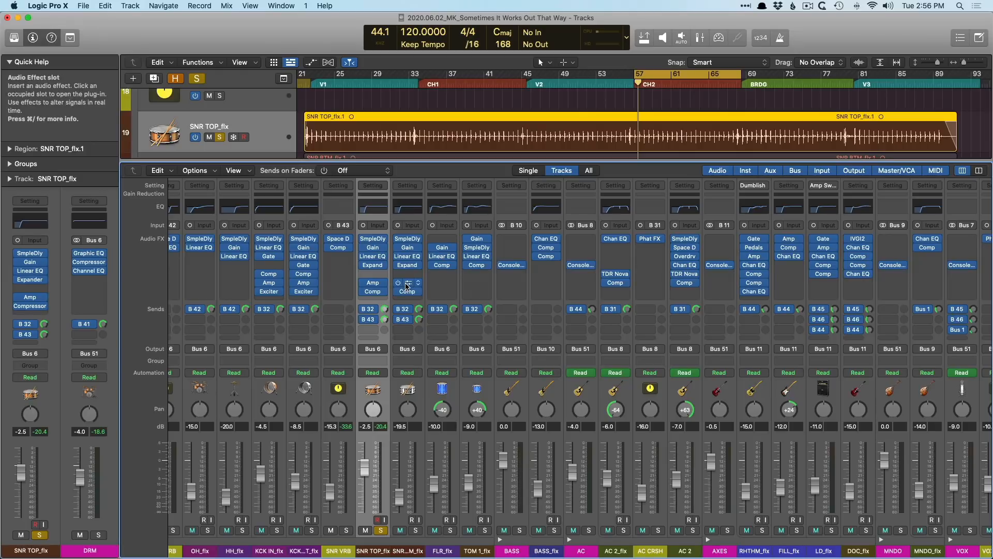
drag(673, 157, 671, 199)
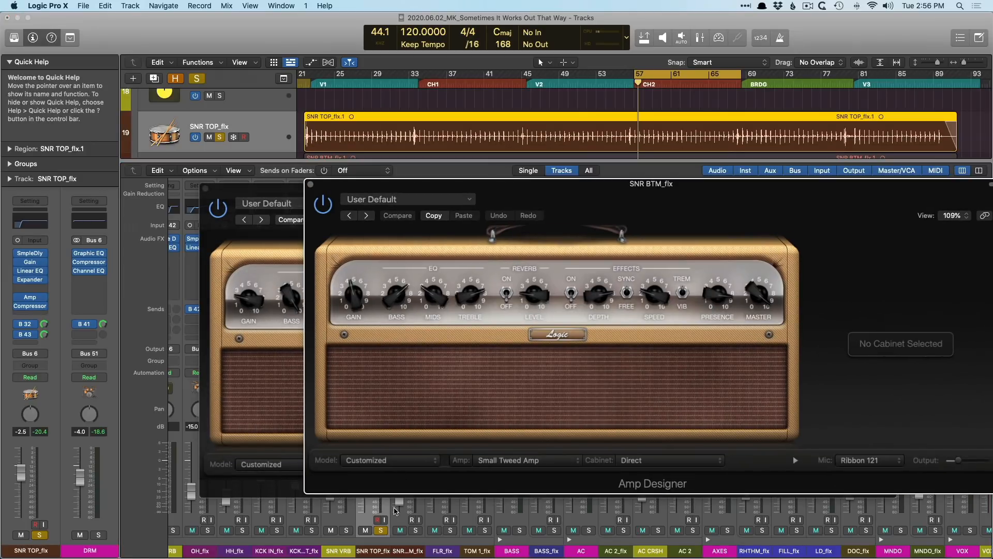
click(416, 531)
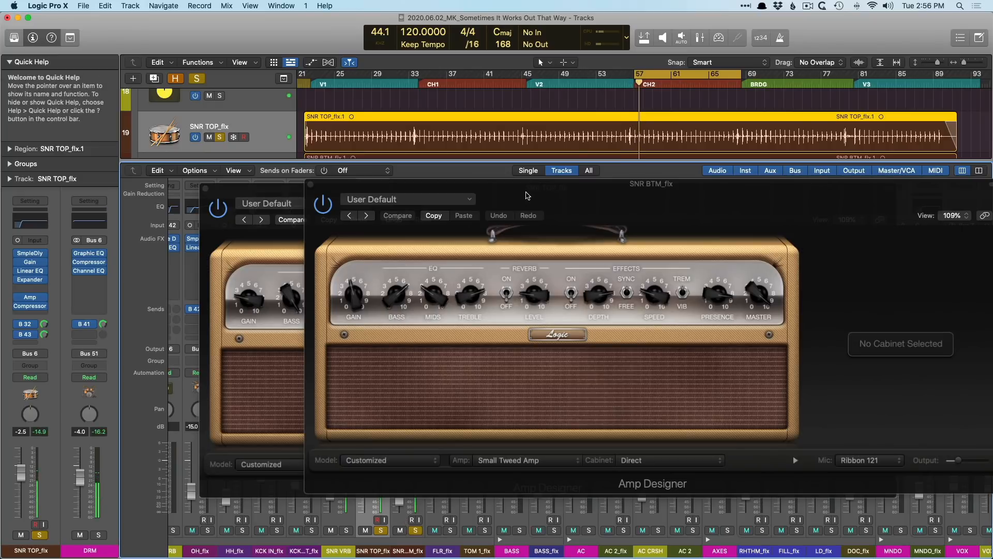
drag(519, 202, 678, 231)
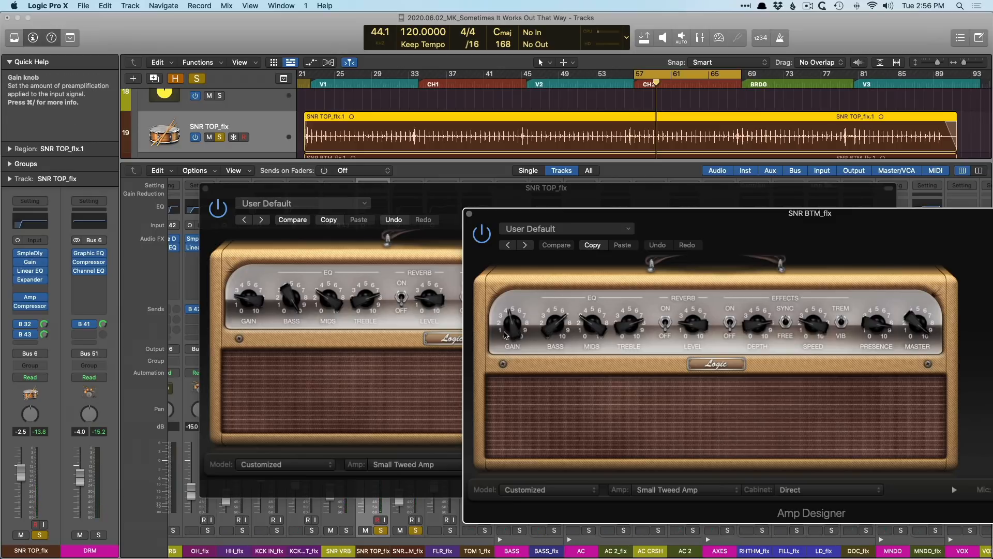
drag(693, 213, 356, 277)
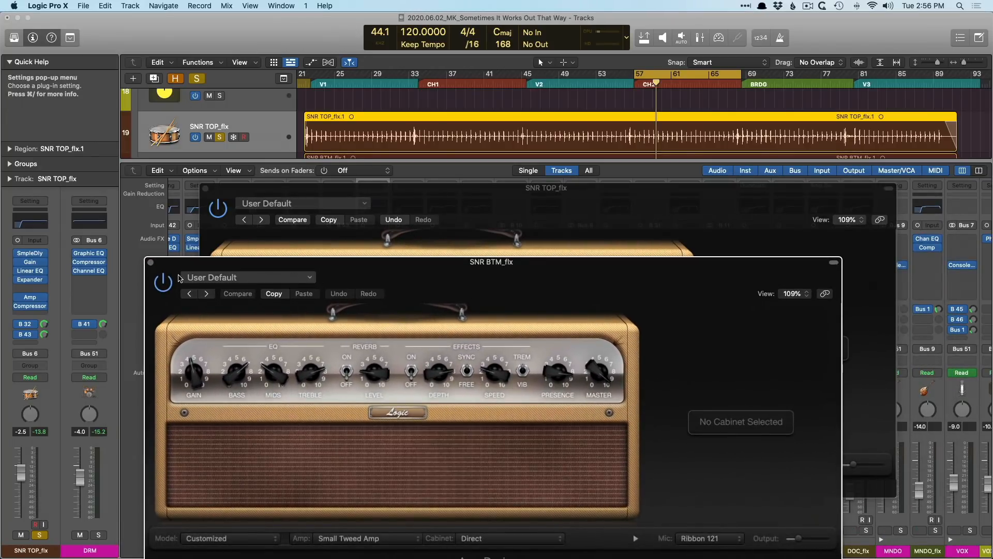
alt+click(150, 263)
Open the Amp Designer on KCK IN_fix and check the available amps without changing the Mini Tweed Amp.
click(278, 295)
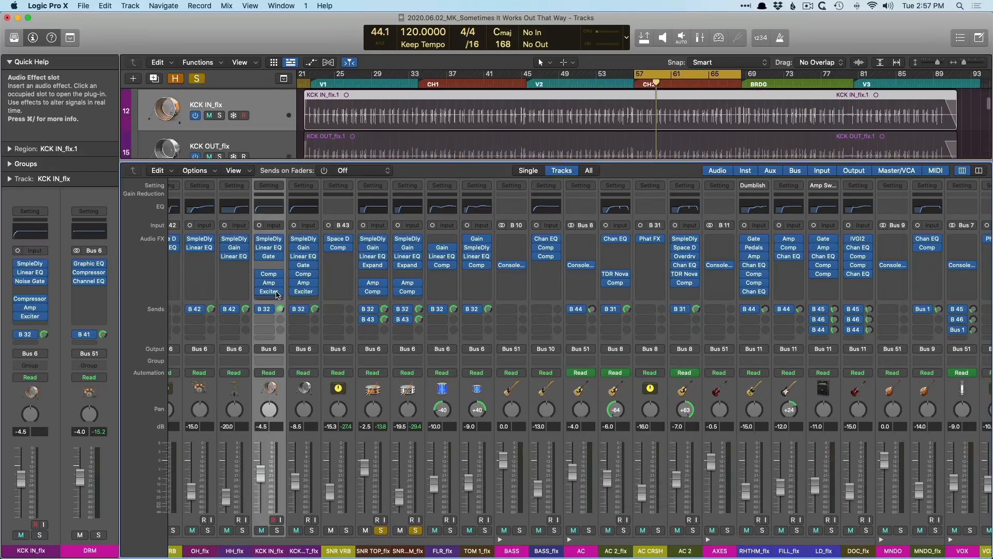
click(268, 284)
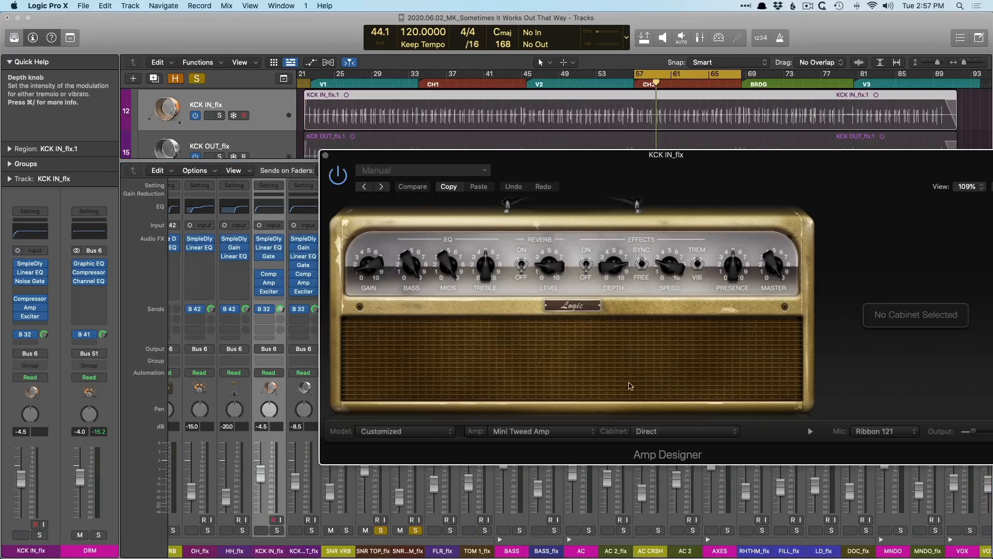
click(572, 431)
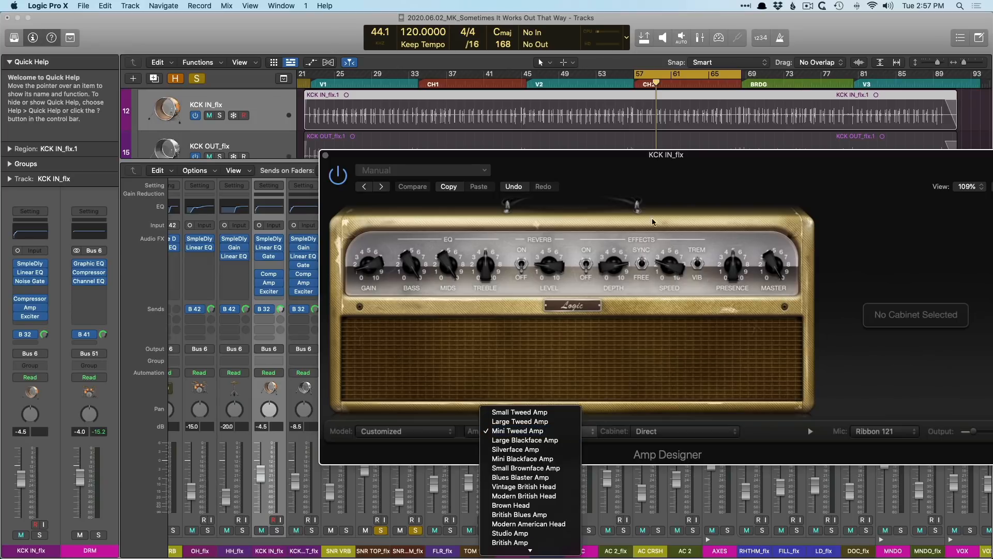
click(667, 194)
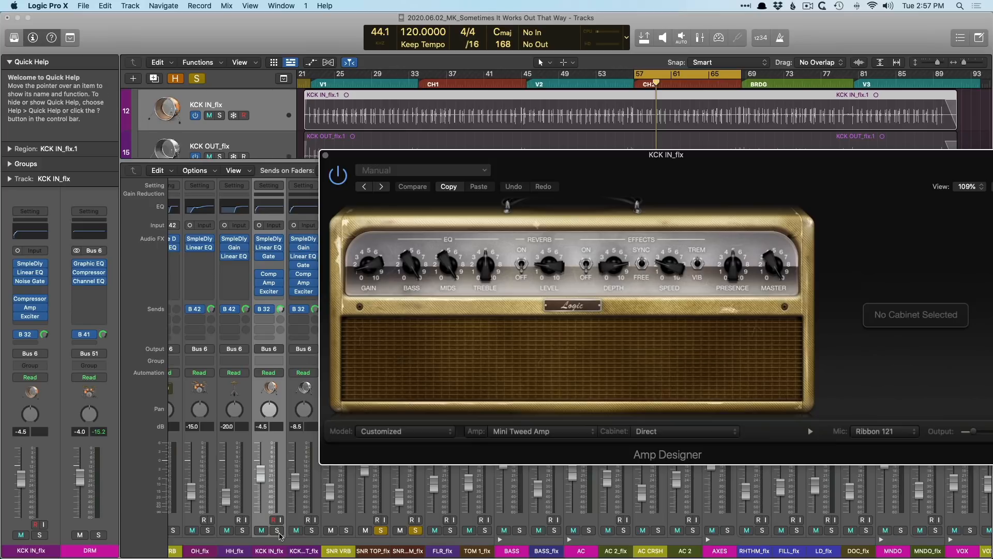
Solo only KCK IN_fix and play it, comparing its Amp Designer bypassed and engaged.
alt+click(278, 532)
key(space)
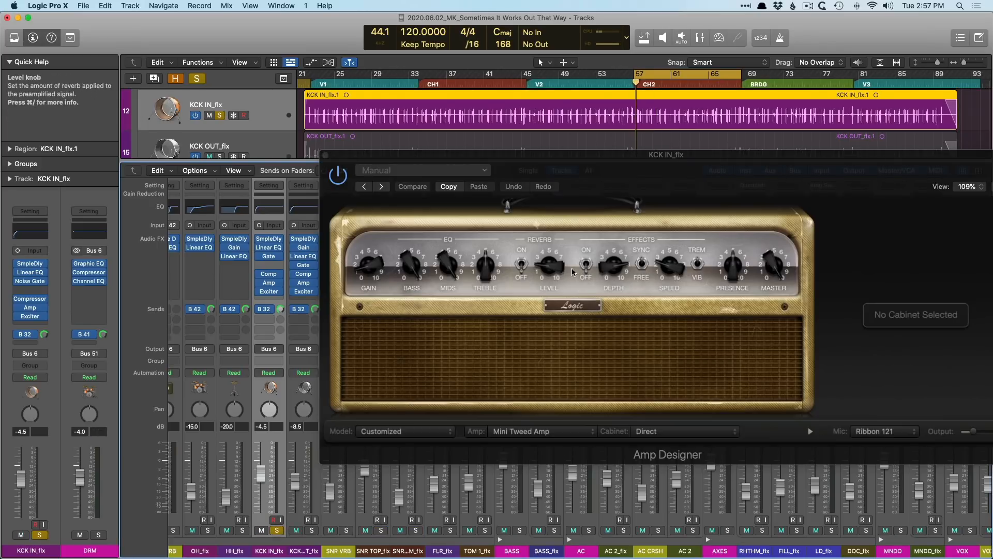
drag(642, 181, 610, 213)
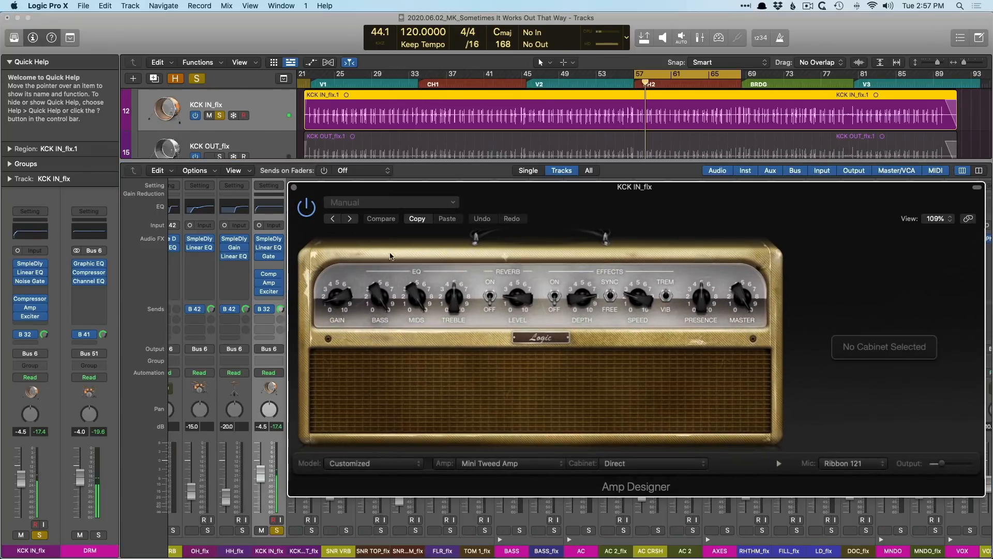
click(309, 211)
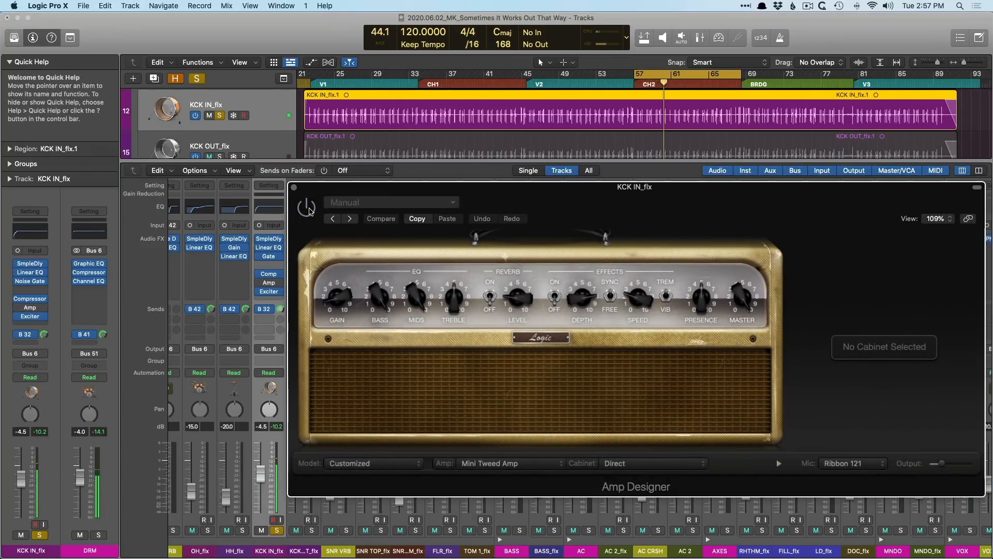
click(309, 210)
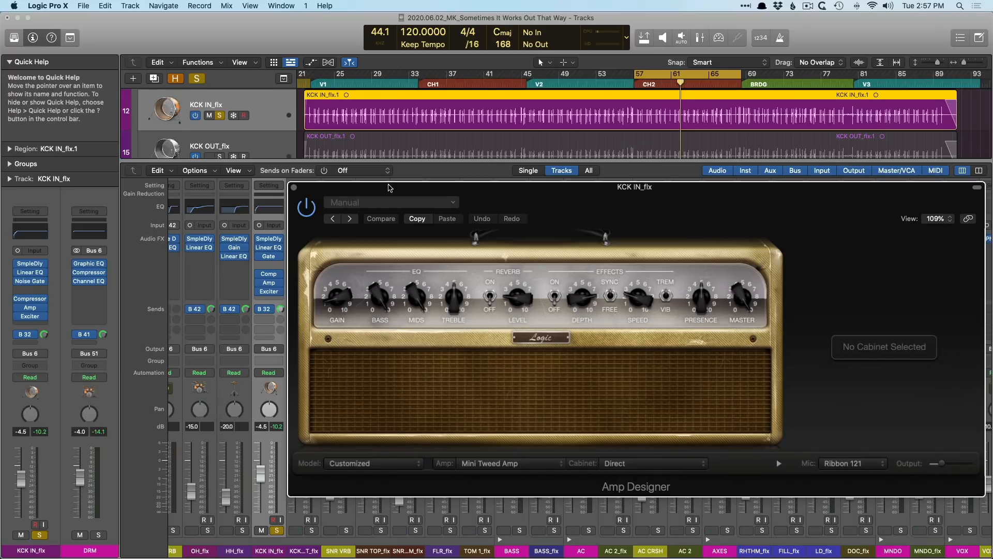
Open the Exciter on KCK IN_fix and review its frequency and harmonics settings.
drag(390, 188, 440, 181)
click(279, 284)
click(269, 293)
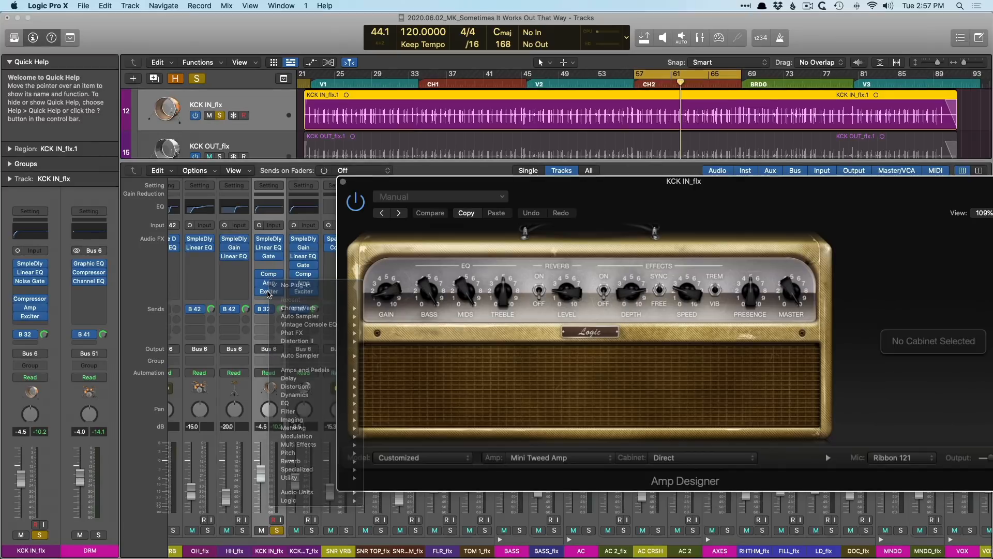
click(269, 293)
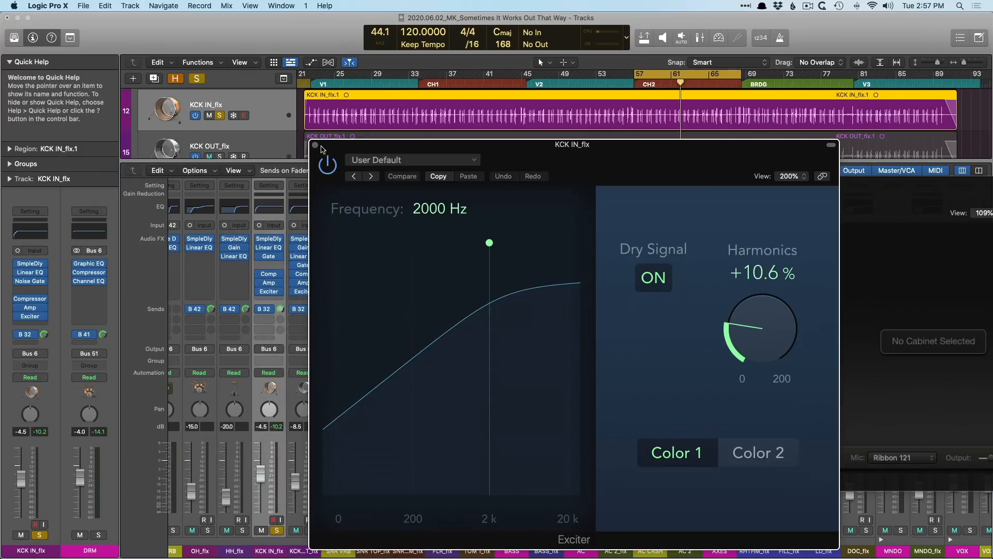
Play the soloed inside kick with the Exciter bypassed and engaged, and check the Exciter's settings again.
click(263, 292)
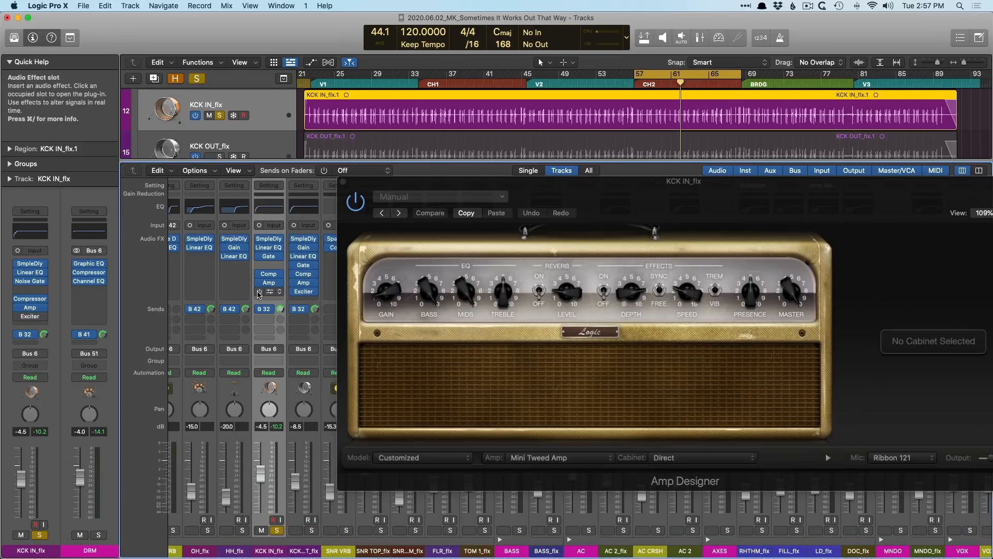
key(space)
key(space)
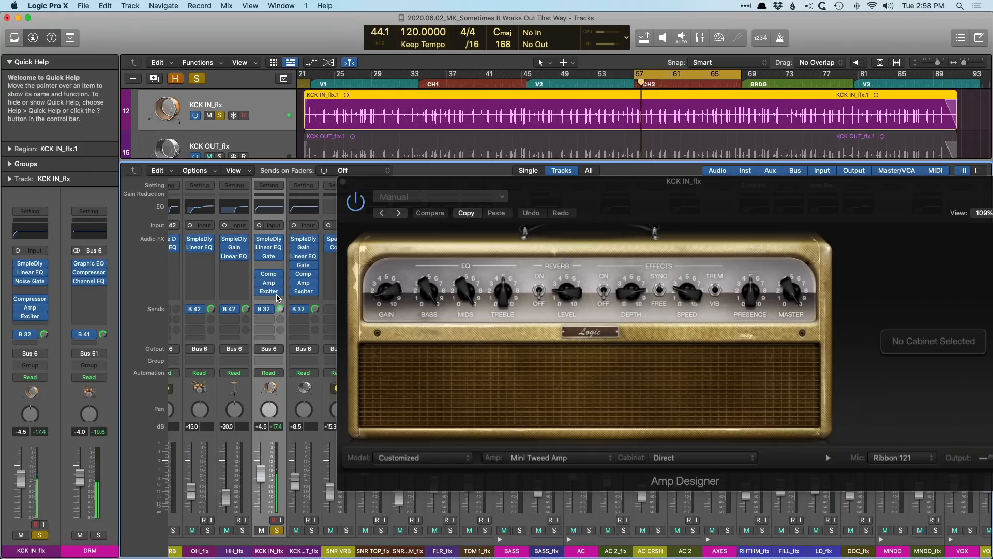
mouse_move(257, 293)
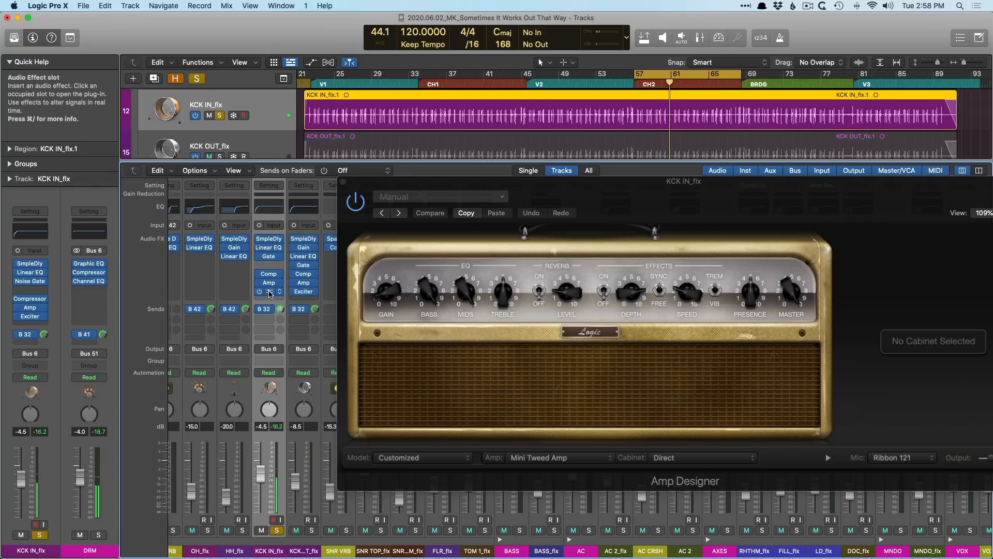
click(270, 291)
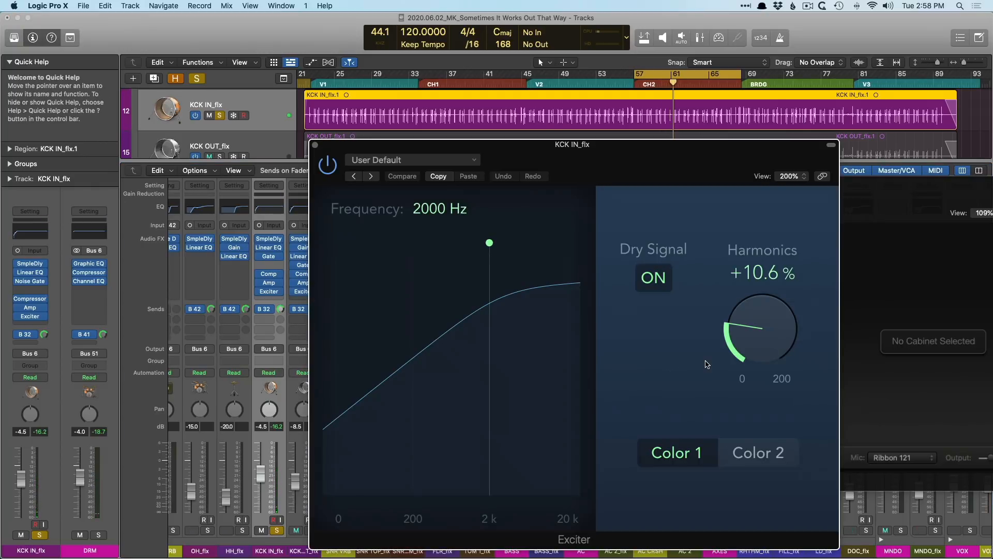
click(315, 146)
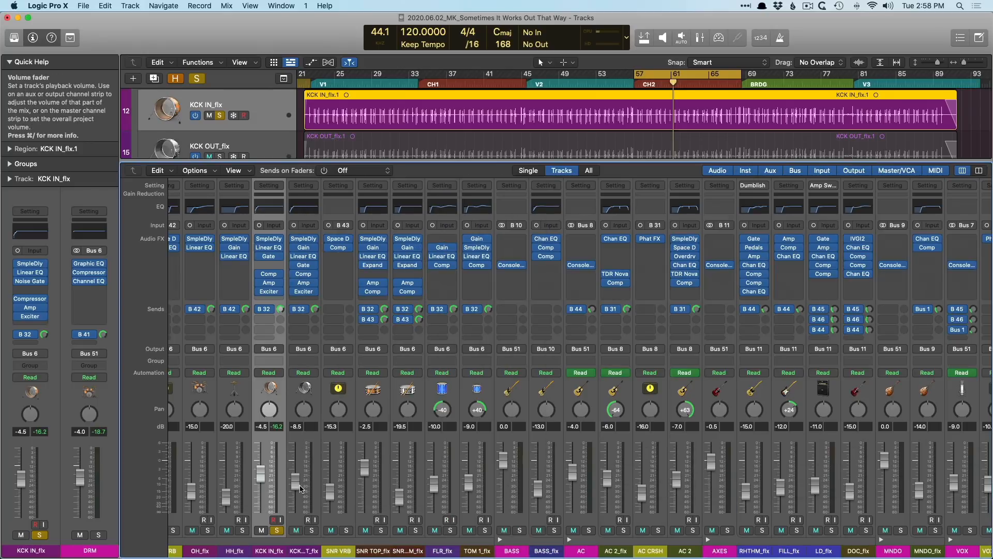
Open the KCK OUT_fix amp, solo that channel as well, and select it together with KCK IN_fix for playback.
click(296, 284)
drag(646, 163, 712, 167)
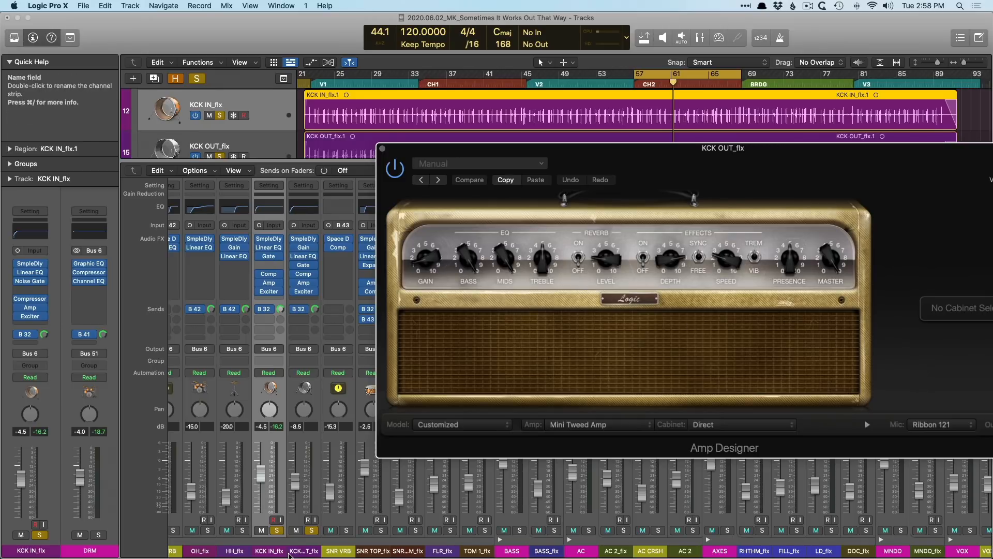
click(300, 550)
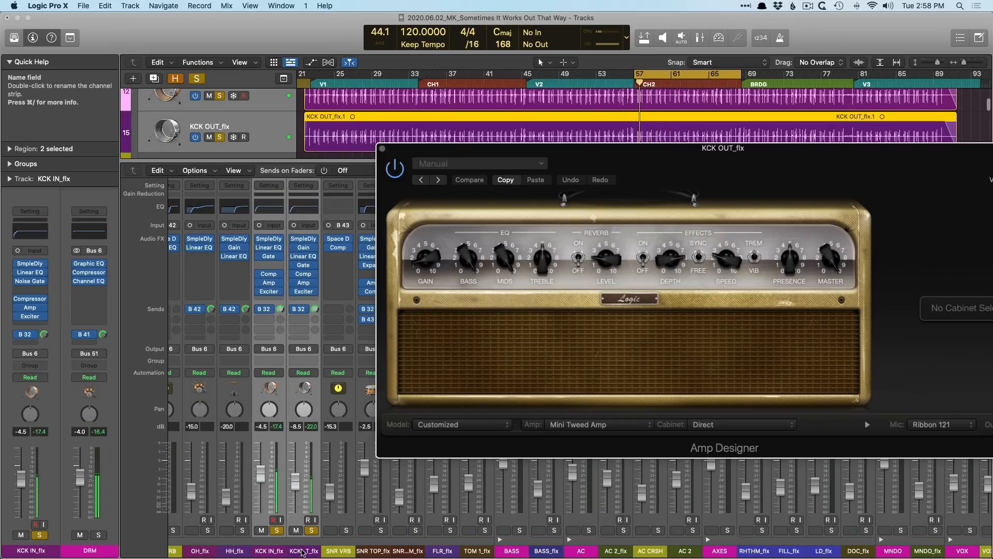
Compare both kick channels with their amps and Exciters bypassed and re-enabled, and close the amp window.
mouse_move(296, 284)
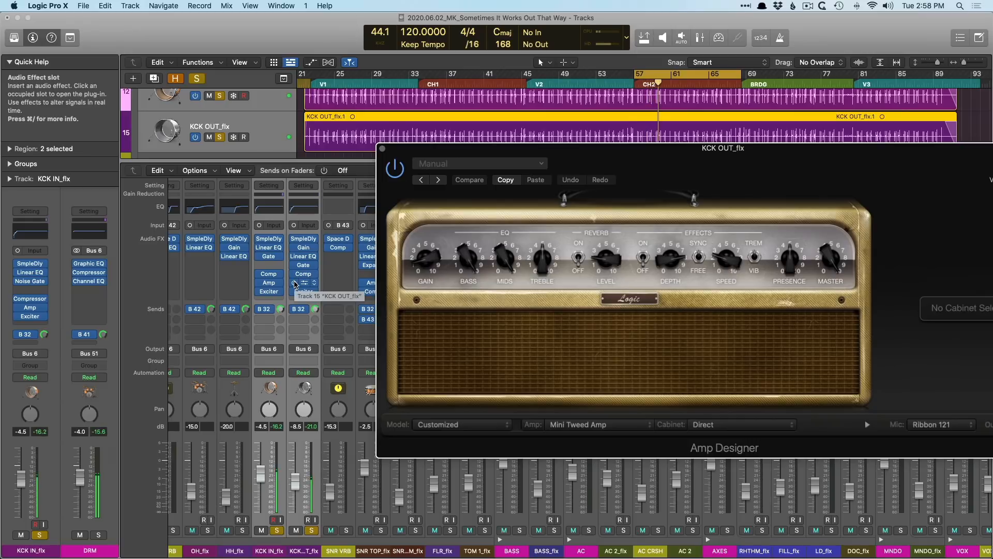
click(296, 285)
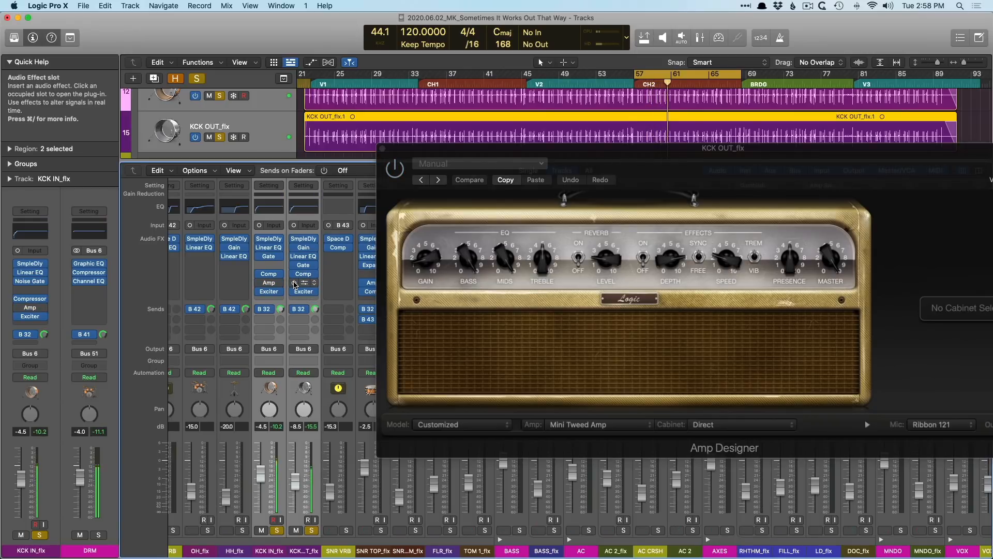
click(294, 292)
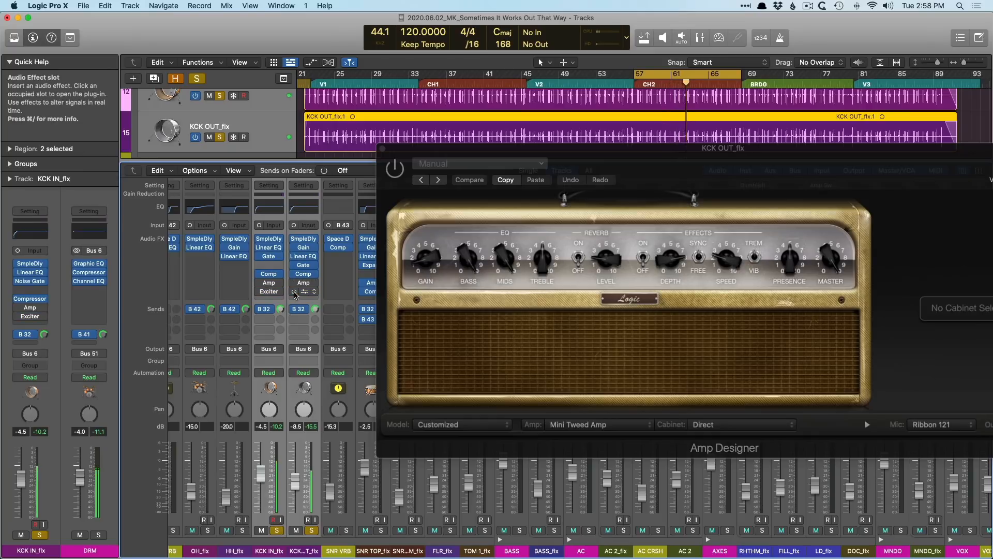
click(295, 292)
click(294, 283)
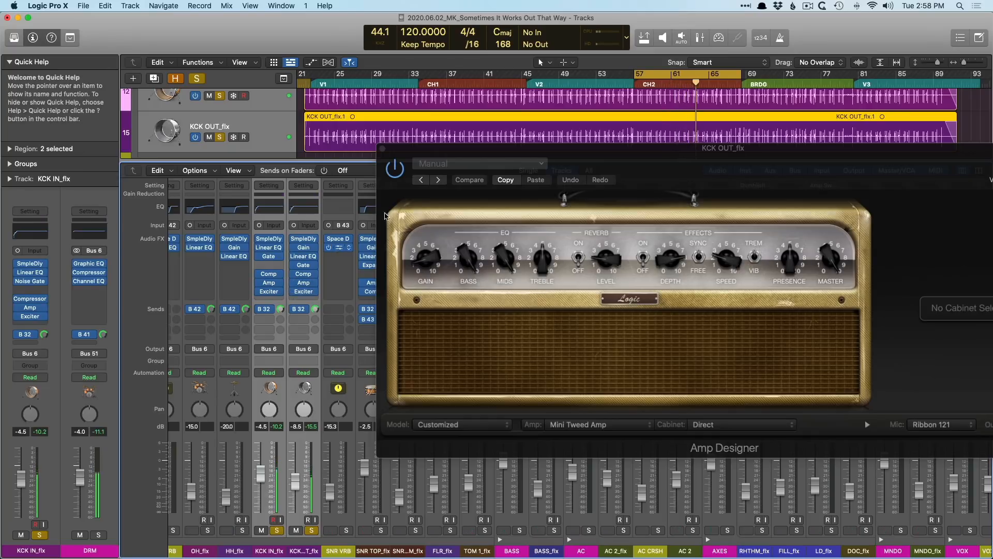
click(385, 149)
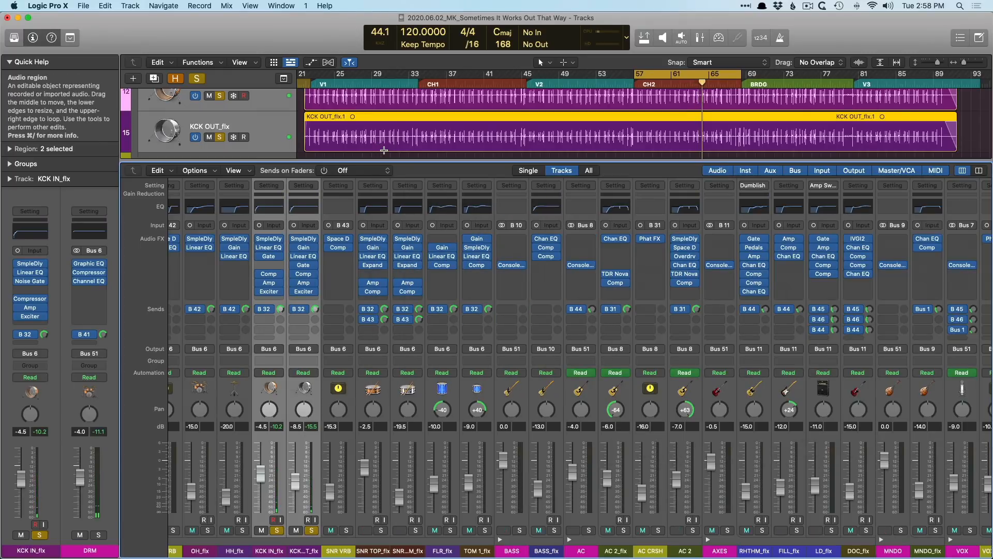
Solo only the DRM track stack and play the full drum mix with the mixer shown.
key(x)
scroll(380, 126, up, 10)
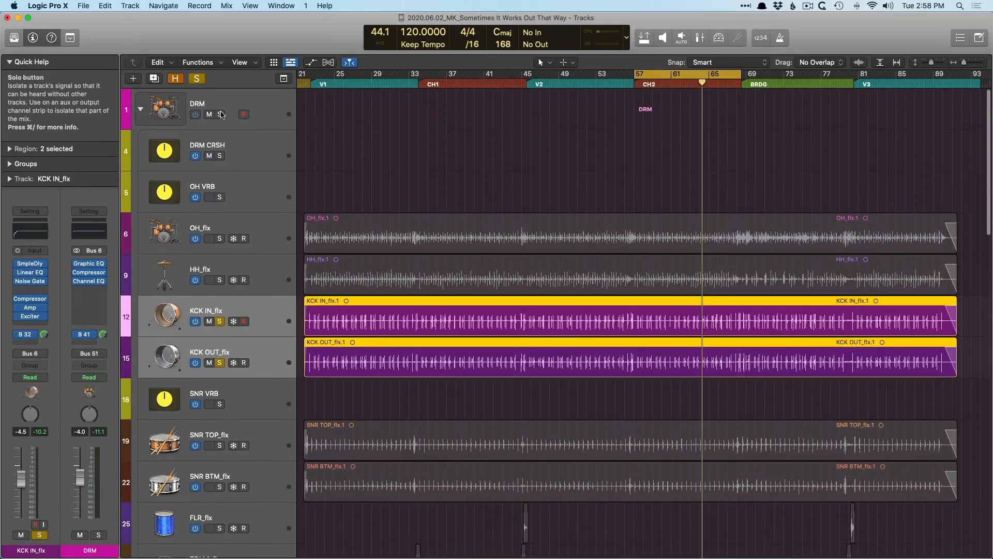
click(221, 114)
scroll(445, 173, down, 3)
key(space)
key(x)
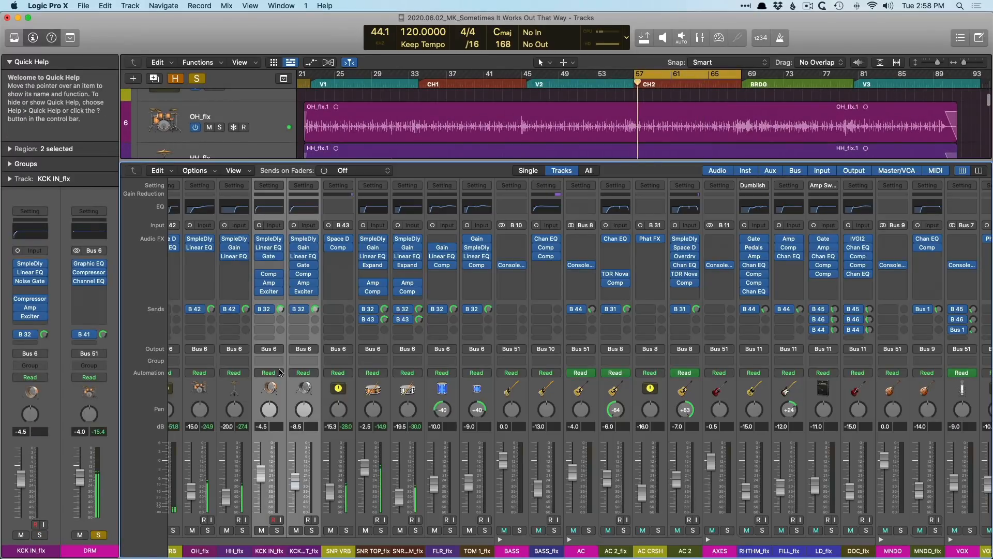
Compare the two kick channels' Exciters and amps bypassed and engaged within the full drum mix.
click(294, 292)
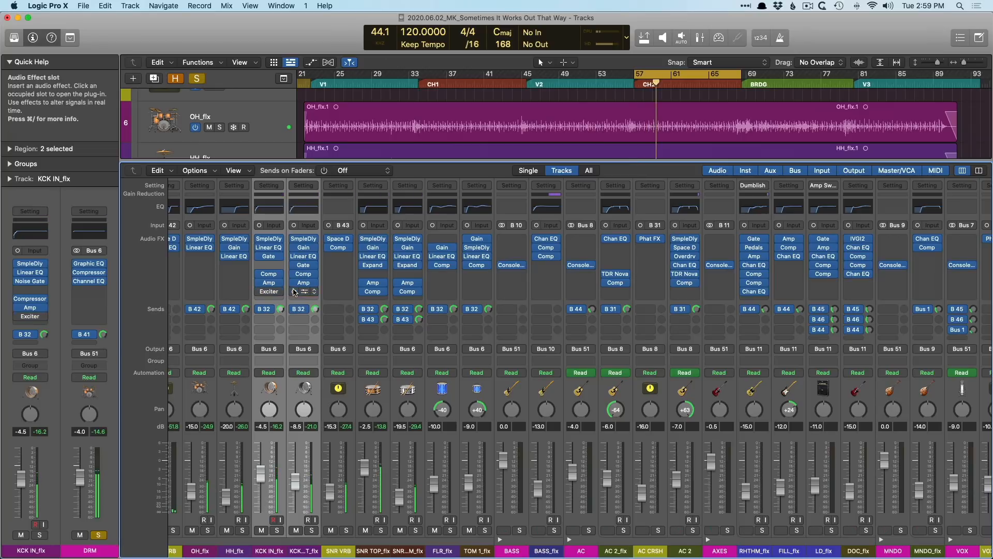
click(295, 283)
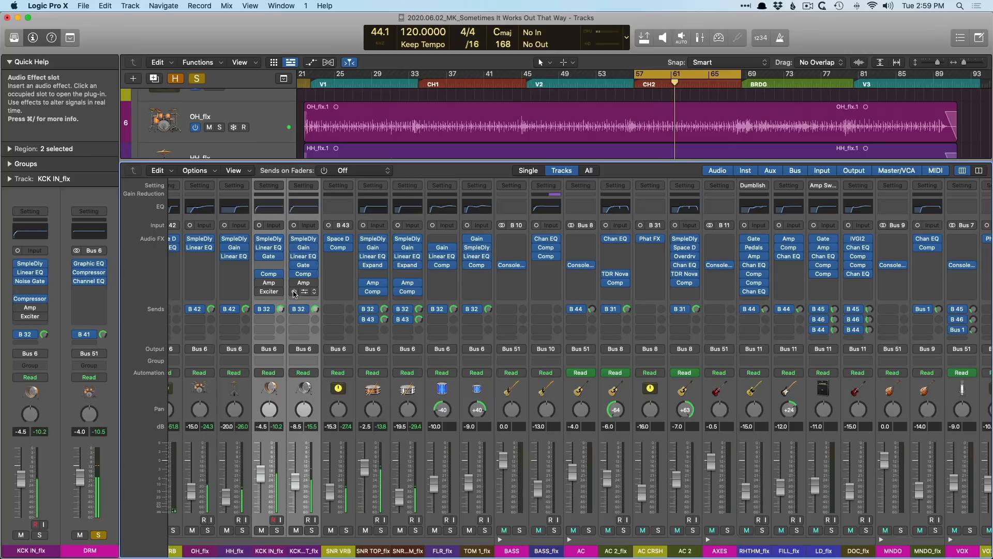
Select SNR TOP_fix and SNR BTM_fix together and bypass their amps while the drum mix plays.
click(373, 550)
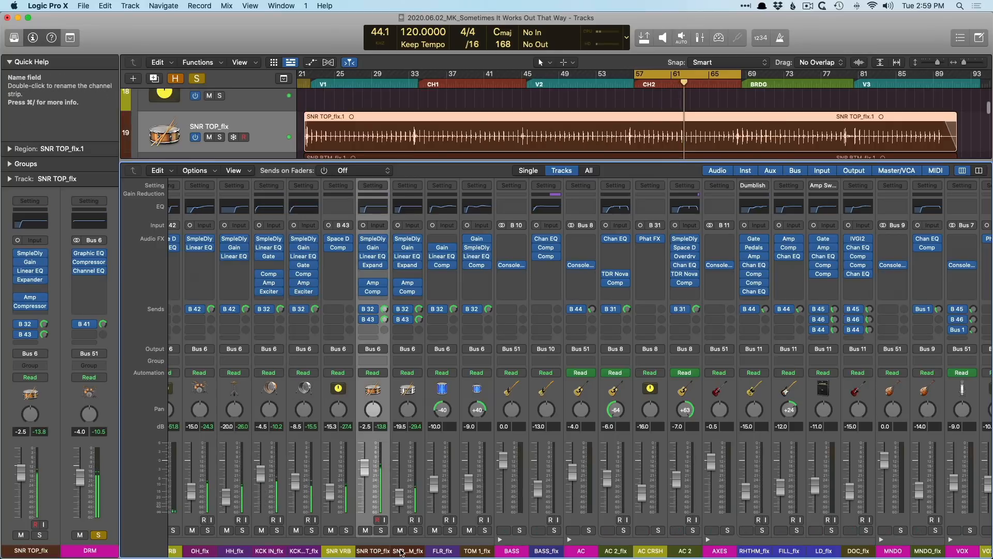
shift+click(401, 551)
mouse_move(364, 284)
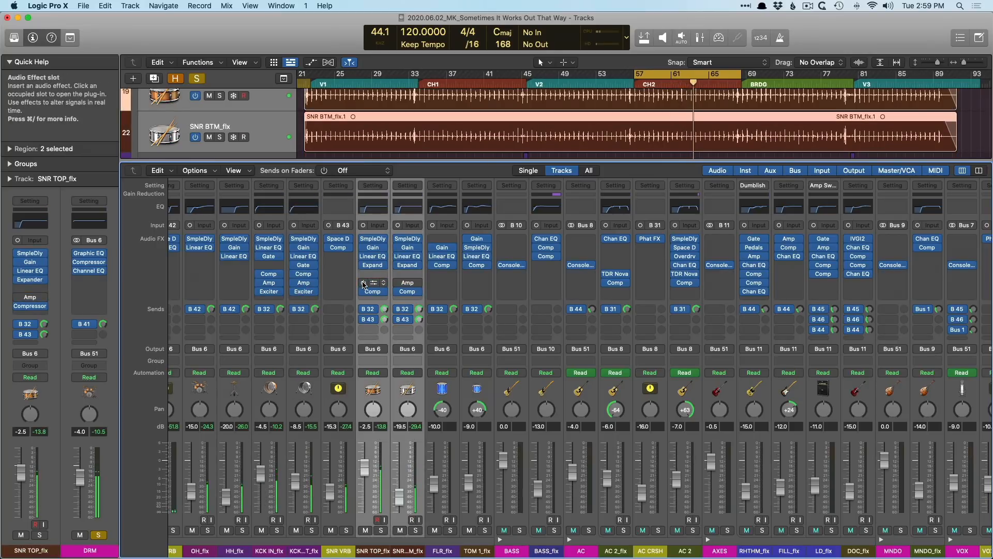